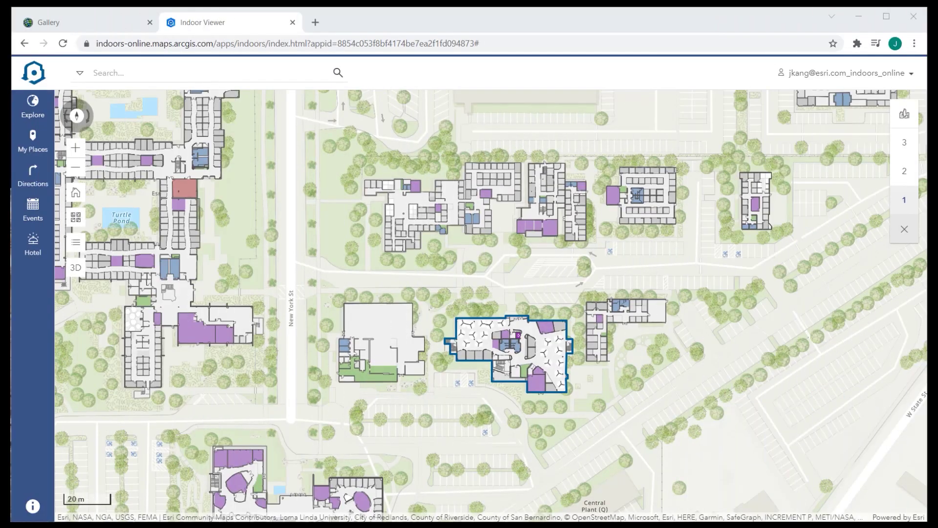
Pan the campus map right and down so the outlined building sits nearer the center
left_click_drag(55, 268, 93, 286)
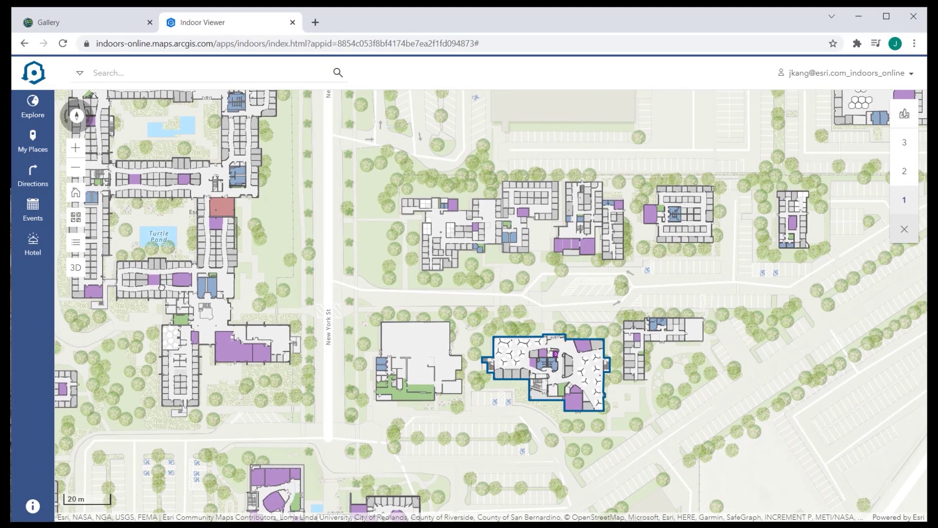
Set Hotel requirements to an all-day 10/19/21 check-in in Flexible Workstations and list available spaces
left_click(16, 262)
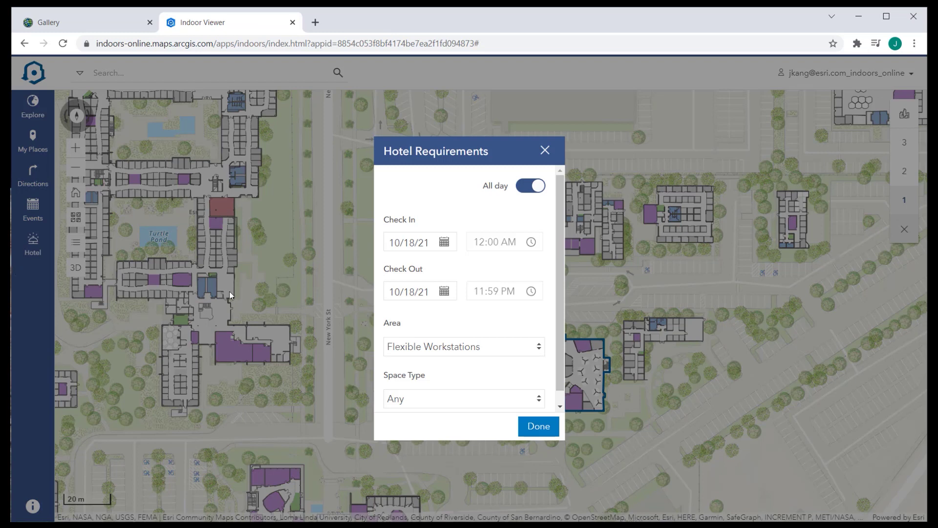
left_click(443, 242)
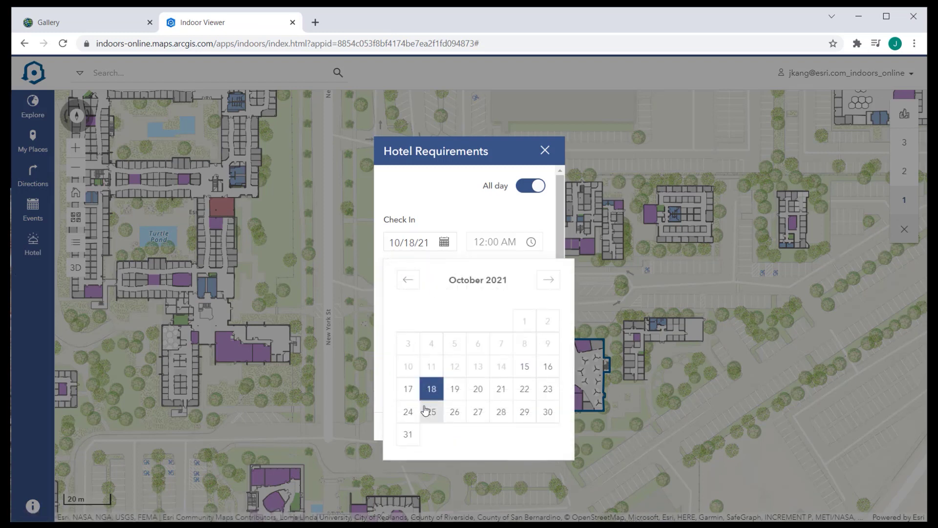
left_click(451, 389)
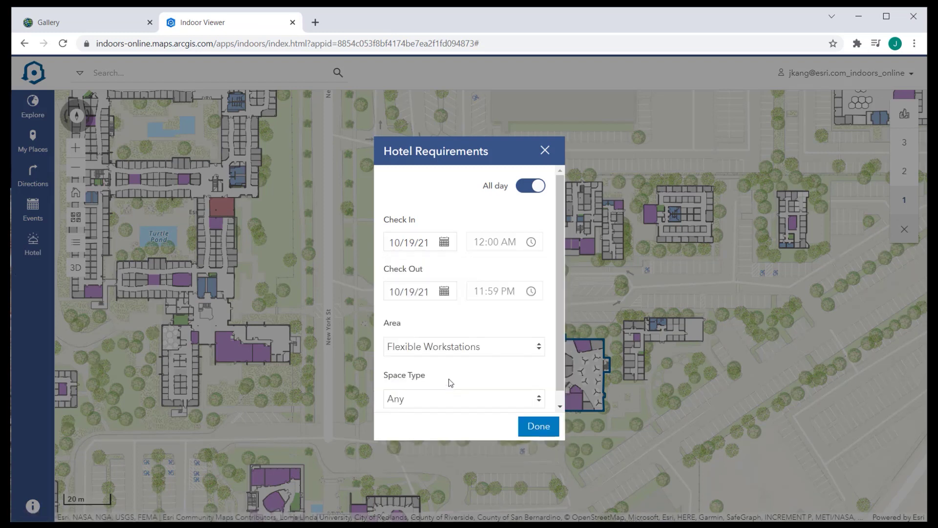
left_click(483, 351)
left_click(493, 319)
left_click(539, 426)
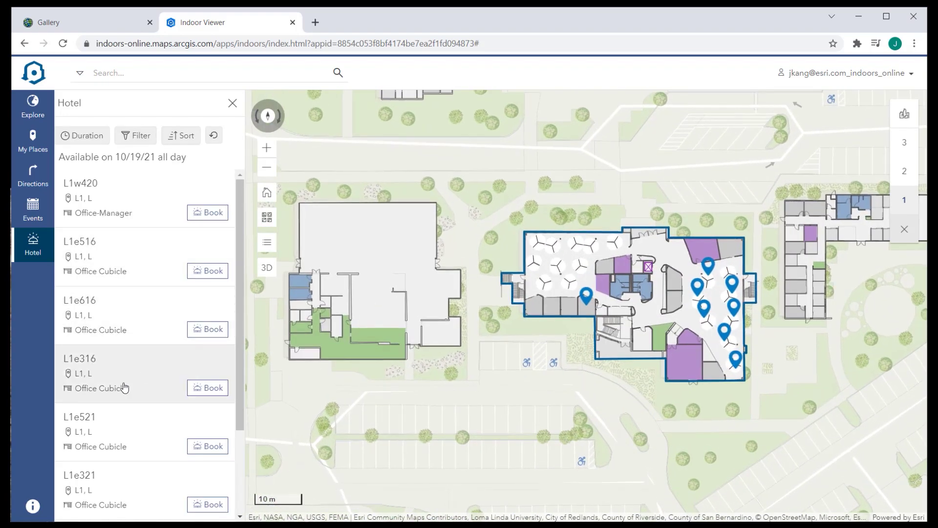
Book cubicle L1e316 all day on 10/19/21 and dismiss the Booking Requested confirmation
left_click_drag(124, 387, 129, 382)
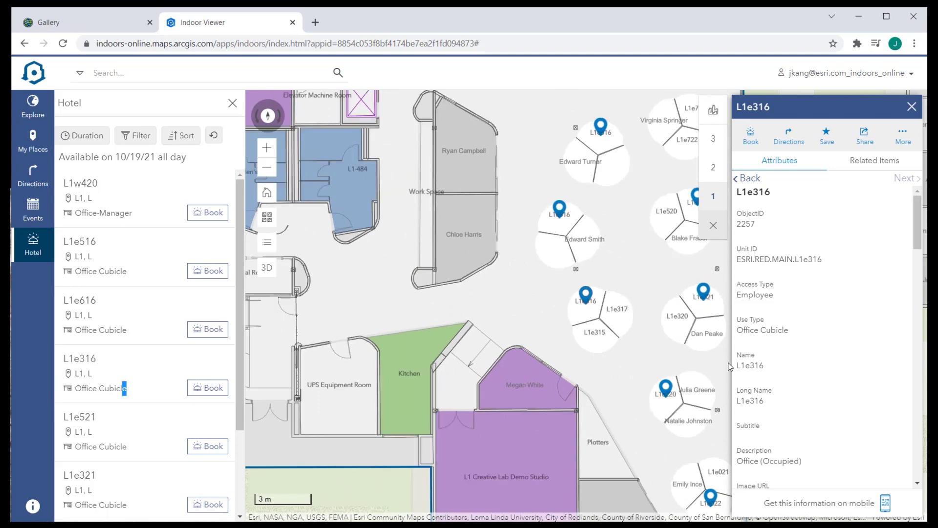
left_click(205, 387)
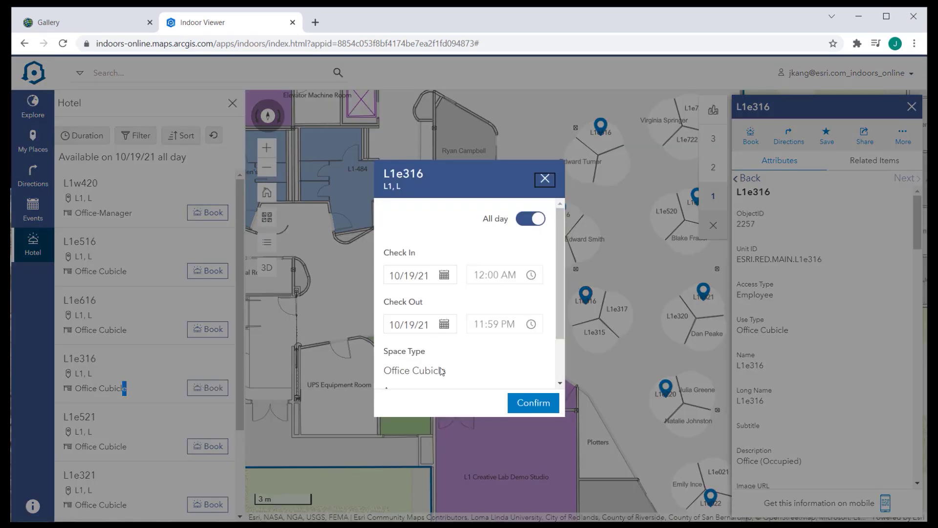
left_click(522, 404)
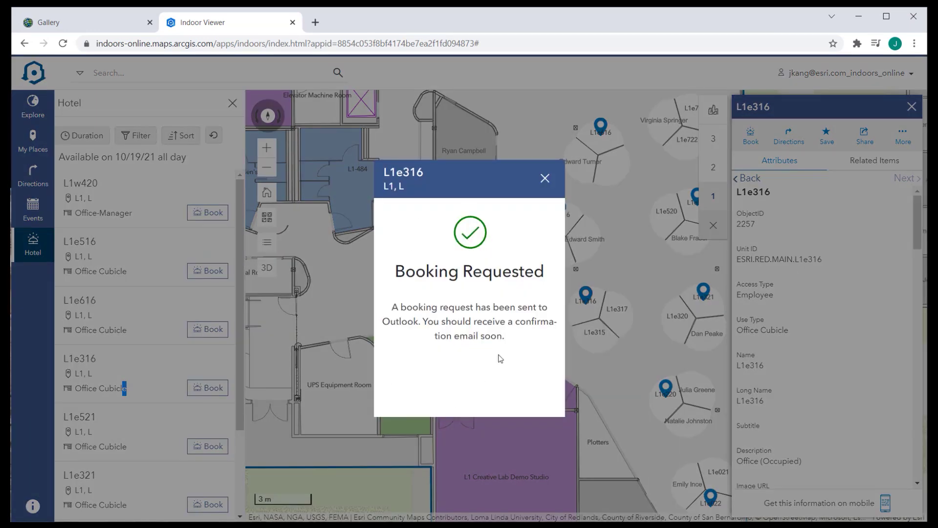
left_click(547, 181)
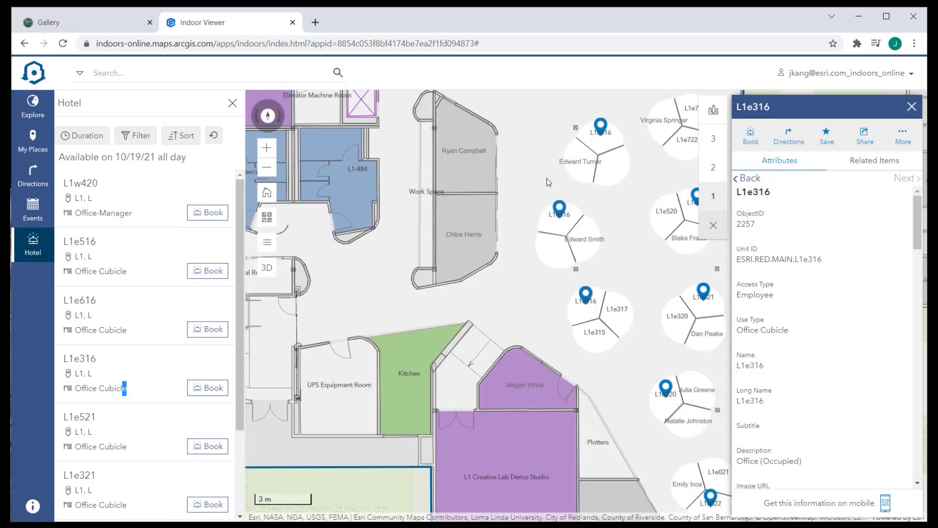
Zoom the Indoors Viewer map out to the wider campus
scroll(533, 220, "down", 1)
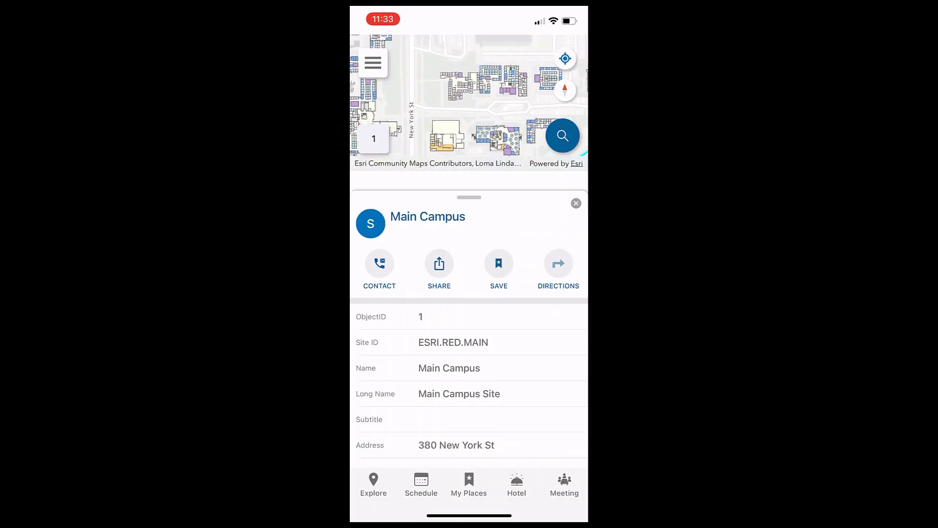
Search Main Campus for Temporary Office desks bookable all day on Oct 16
left_click(516, 483)
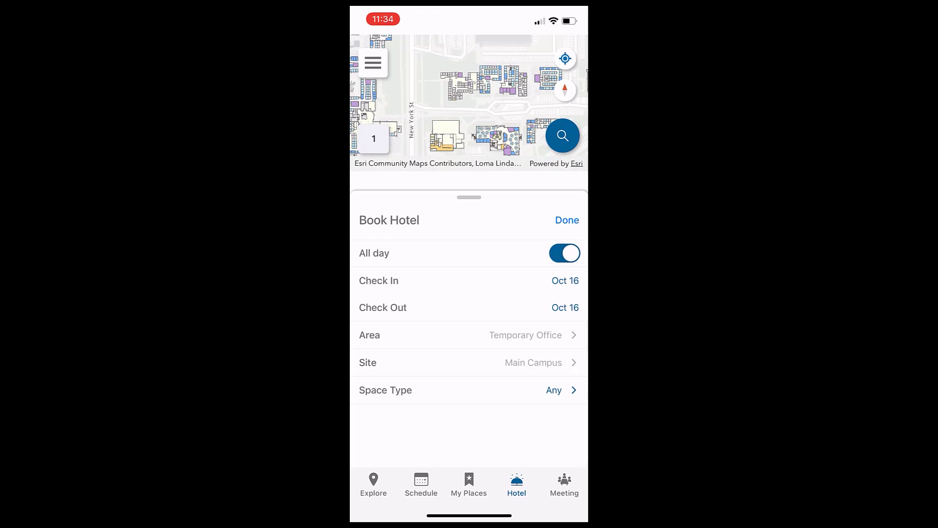
left_click(567, 220)
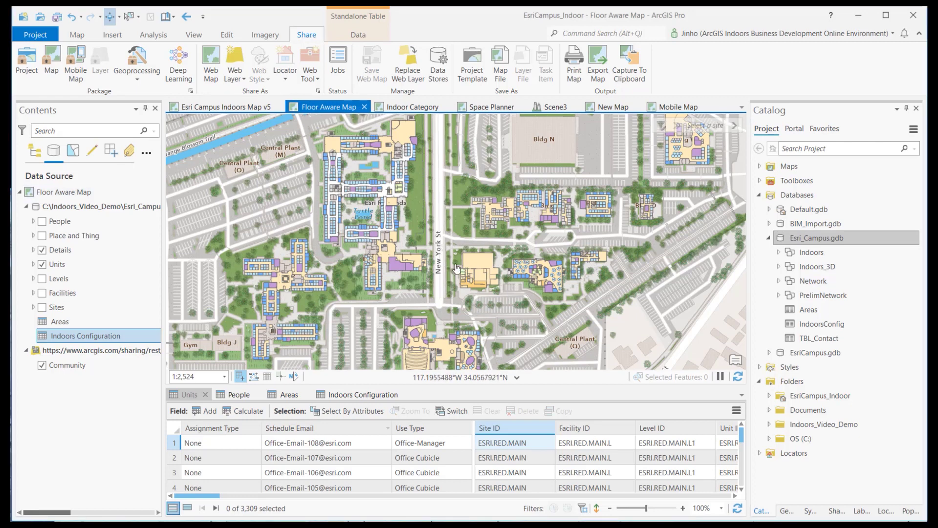
Open the Units table, check row 1's Assignment Type, Schedule Email and Site ID, and zoom to it
left_click_drag(457, 264, 468, 260)
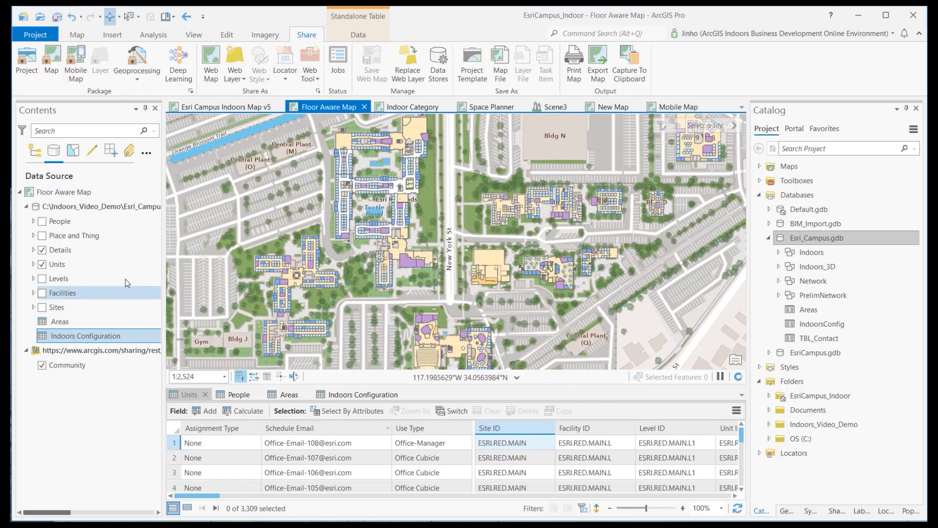
left_click(184, 395)
left_click(225, 429)
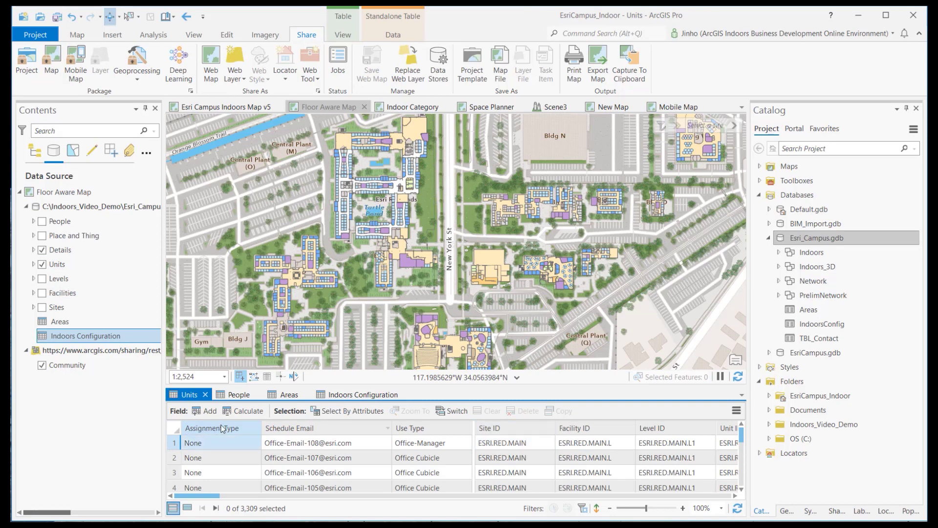
left_click(307, 426)
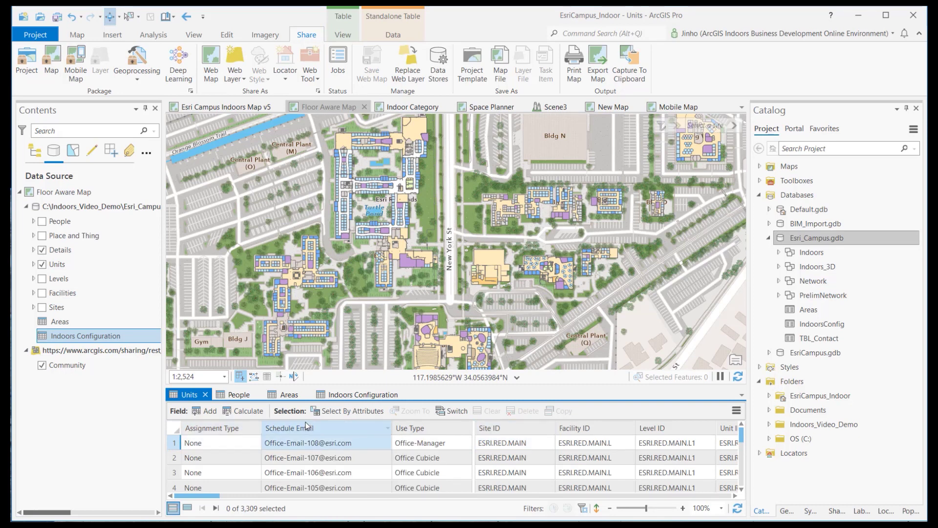
left_click(211, 447)
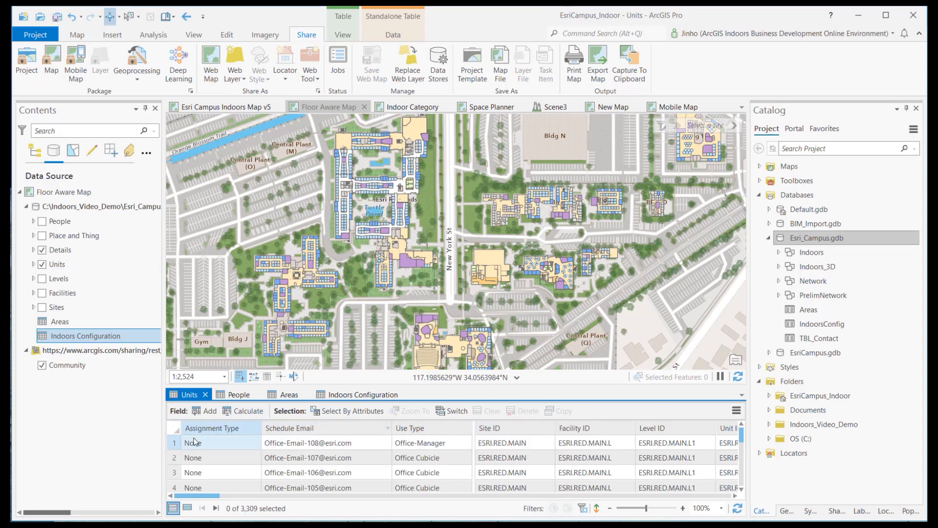
left_click(294, 444)
left_click(199, 444)
key("Tab")
key("Tab")
key("Tab")
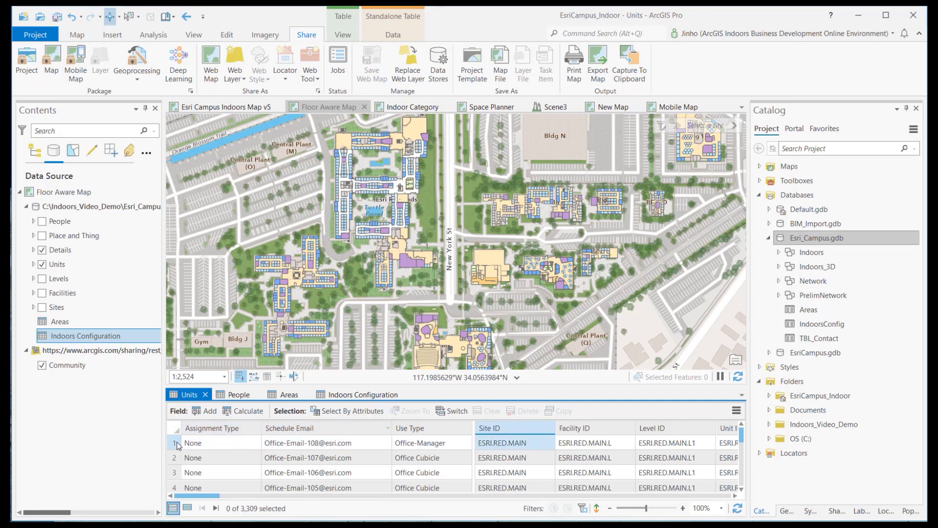
right_click(177, 444)
left_click(206, 444)
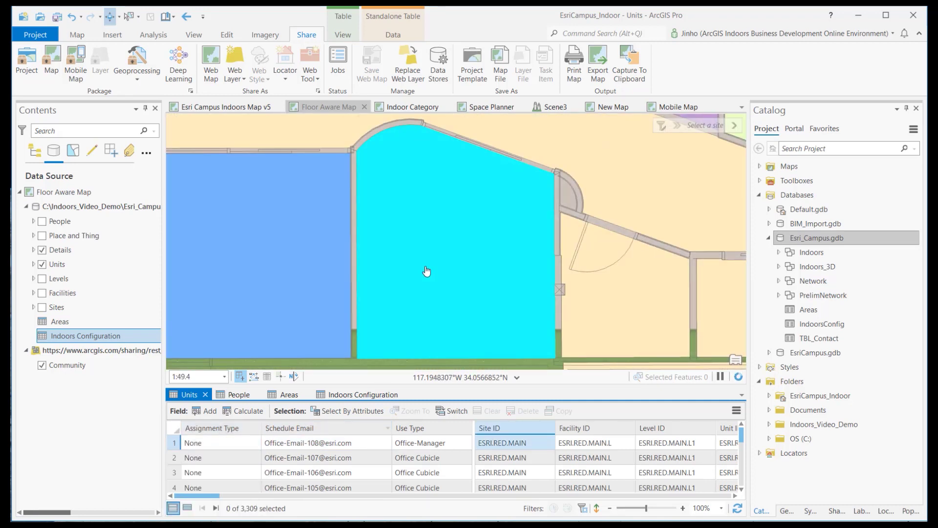
Check the second unit's Schedule Email and Site ID, zoom to it, then zoom the map out
left_click(321, 445)
left_click(317, 460)
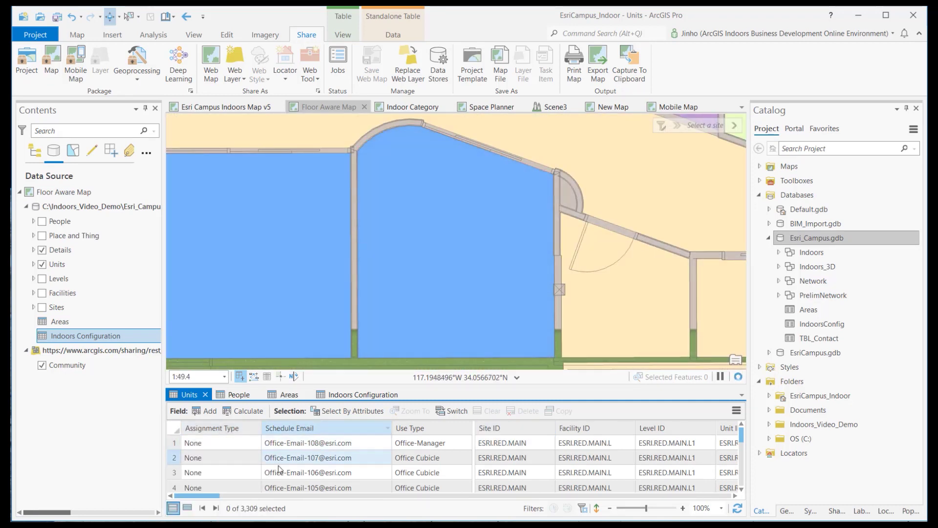
key("Tab")
key("Tab")
right_click(176, 459)
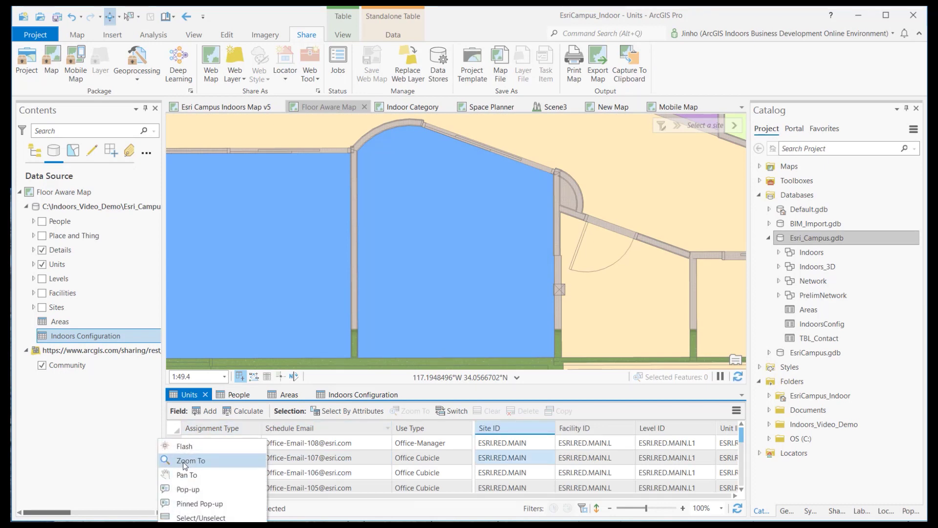
left_click(184, 461)
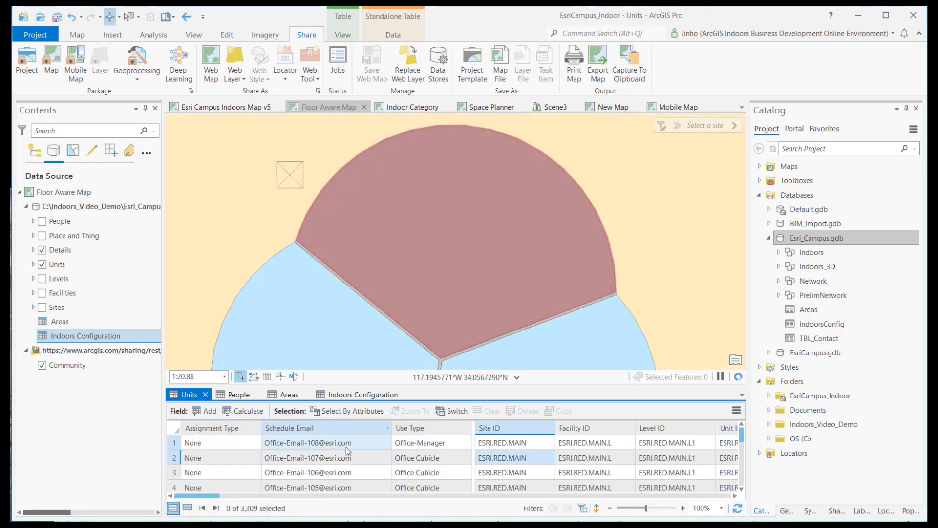
scroll(393, 255, "down", 5)
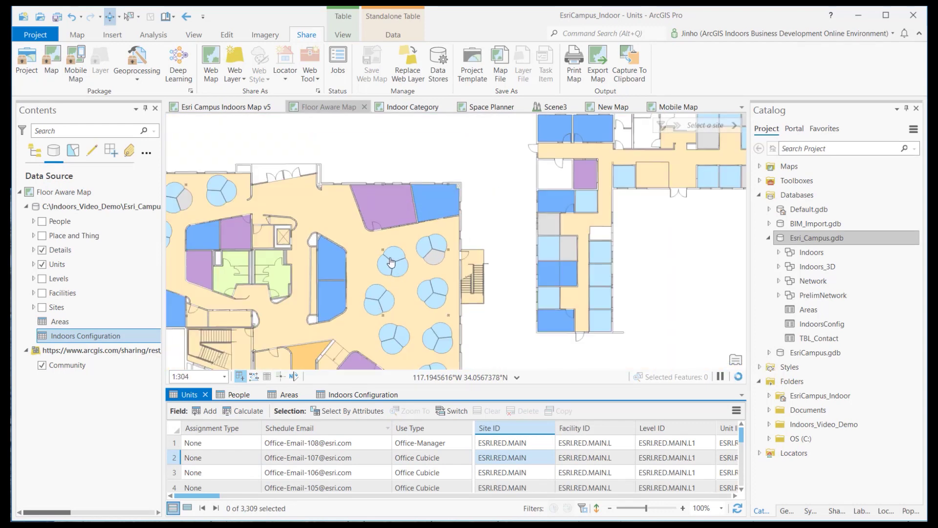
scroll(394, 257, "down", 2)
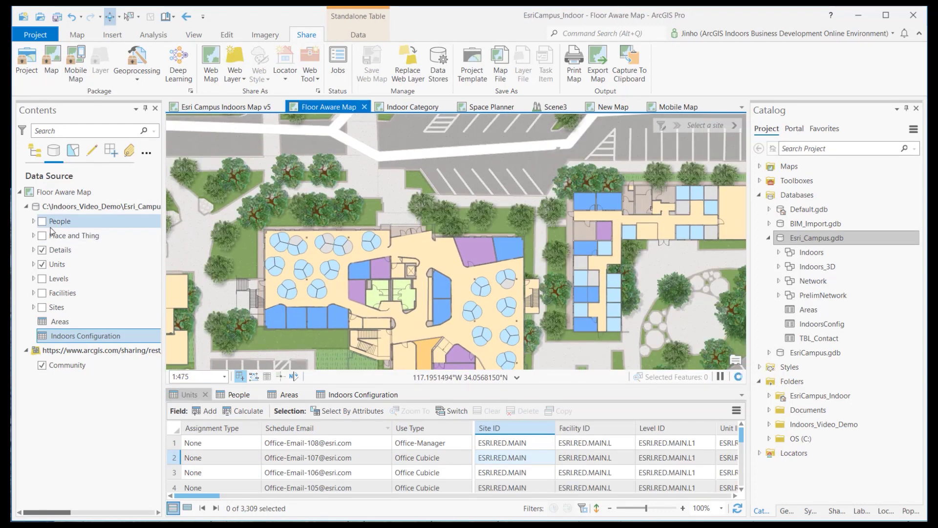
Open the People attribute table and scroll across its fields
left_click(52, 225)
left_click(240, 395)
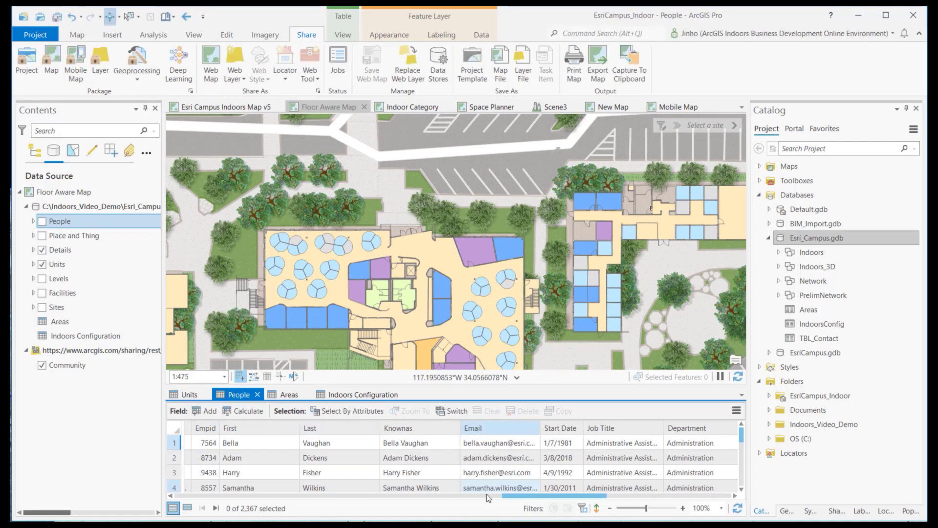
left_click(503, 496)
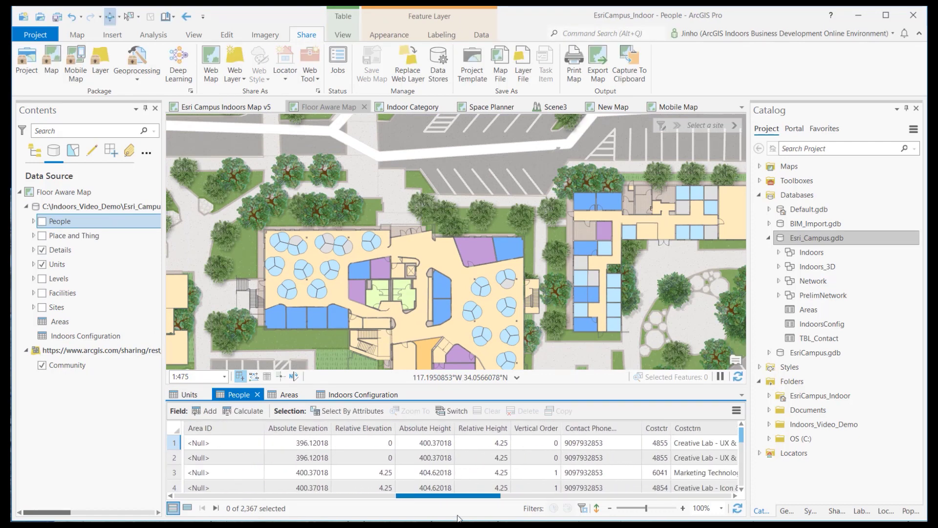
scroll(464, 519, "right", 6)
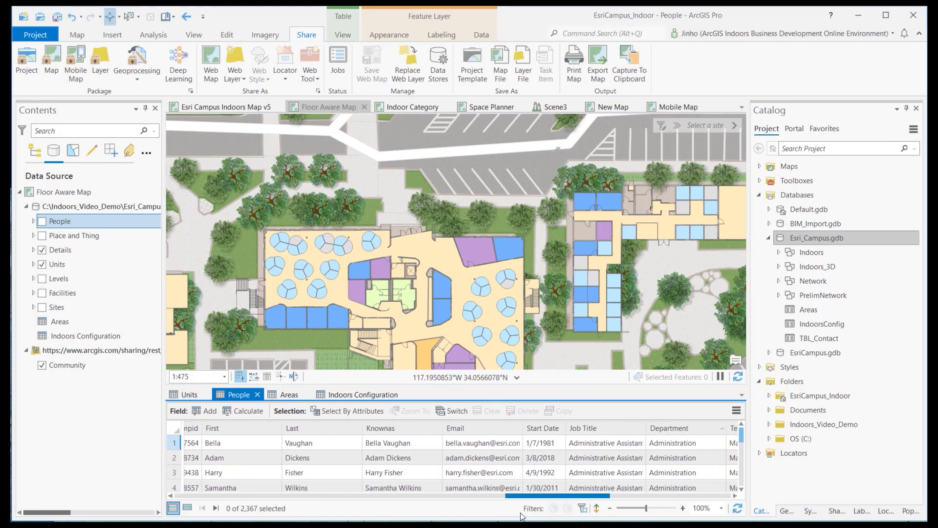
Zoom the map to the first person's record, then open and close the People layer properties
left_click(175, 445)
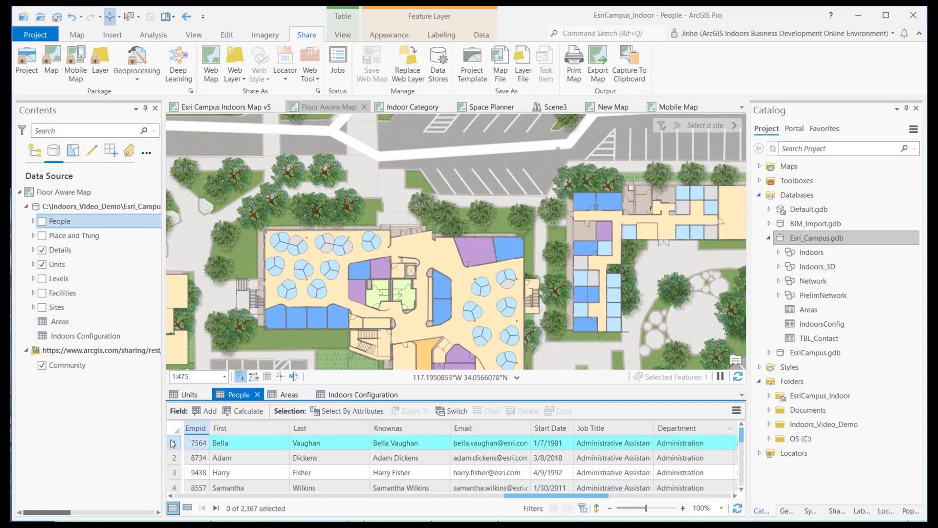
right_click(173, 443)
left_click(207, 444)
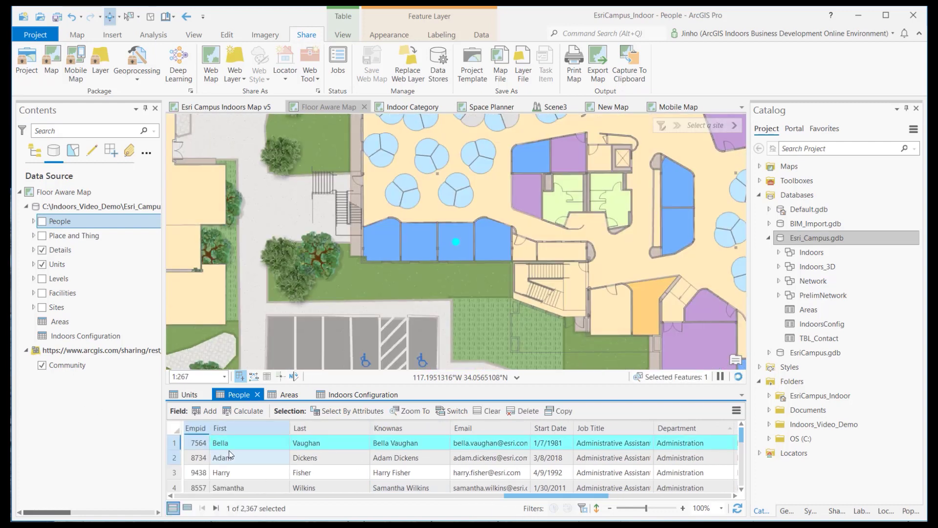
scroll(498, 245, "down", 2)
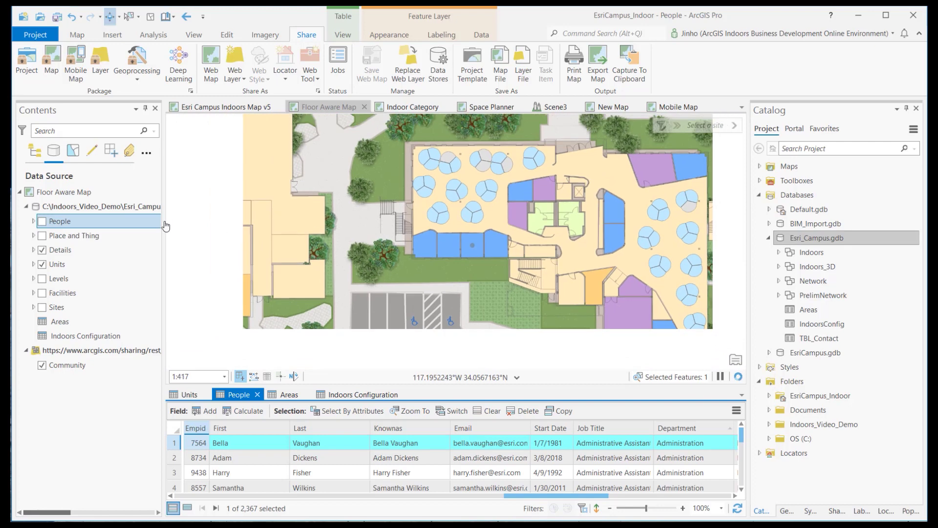
double_click(73, 222)
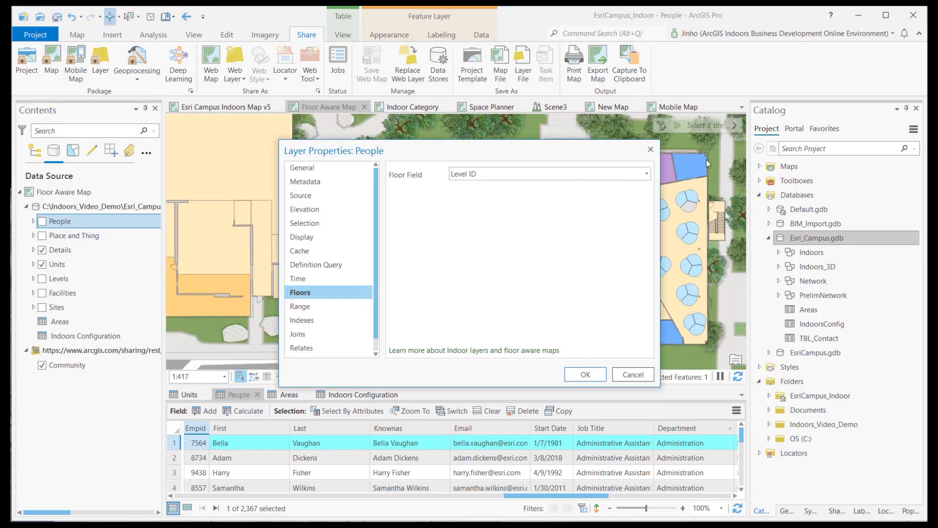
left_click(650, 149)
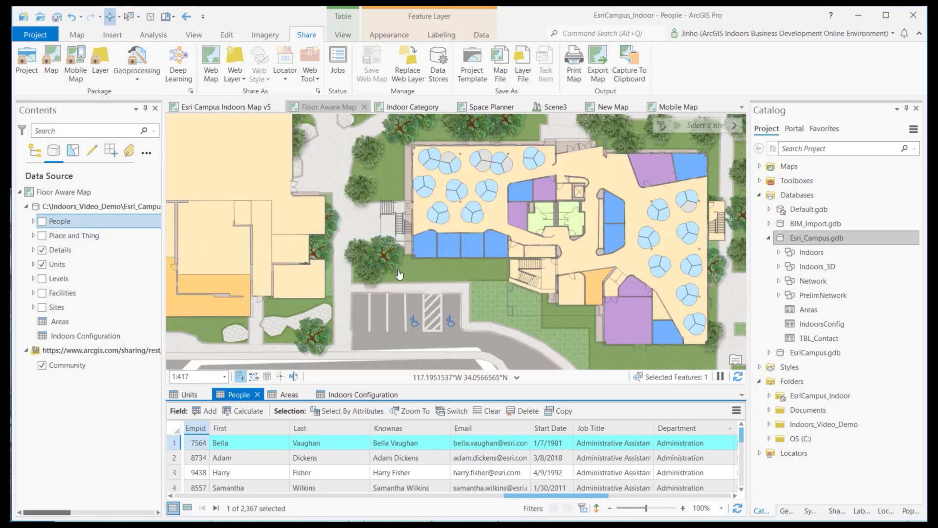
Show the empty Areas table, scroll across its Area ID, Name and Type fields, and zoom out
left_click(59, 321)
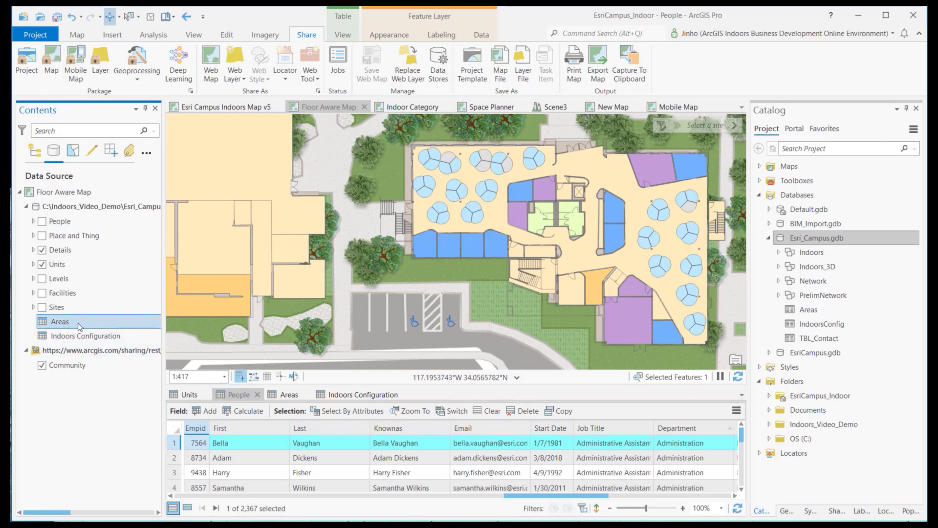
left_click(286, 395)
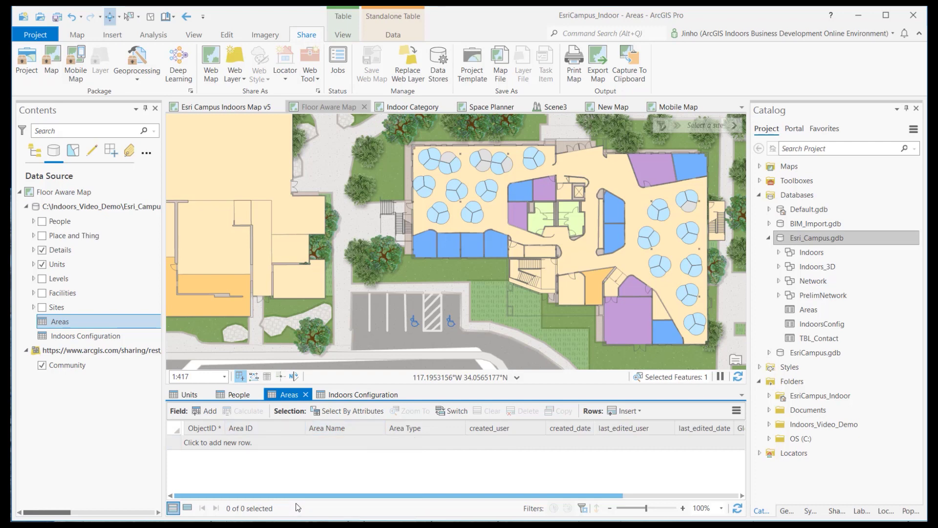
left_click_drag(303, 496, 362, 498)
scroll(534, 260, "down", 3)
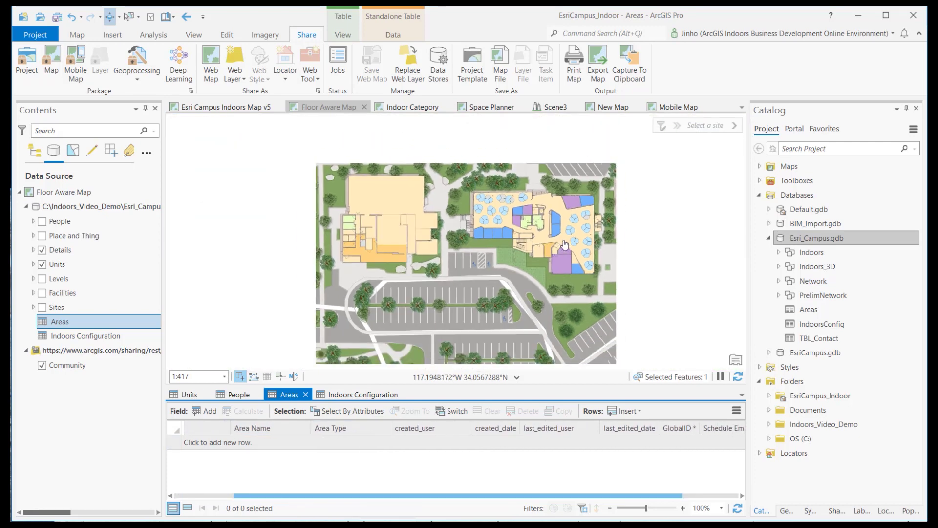
scroll(534, 259, "down", 2)
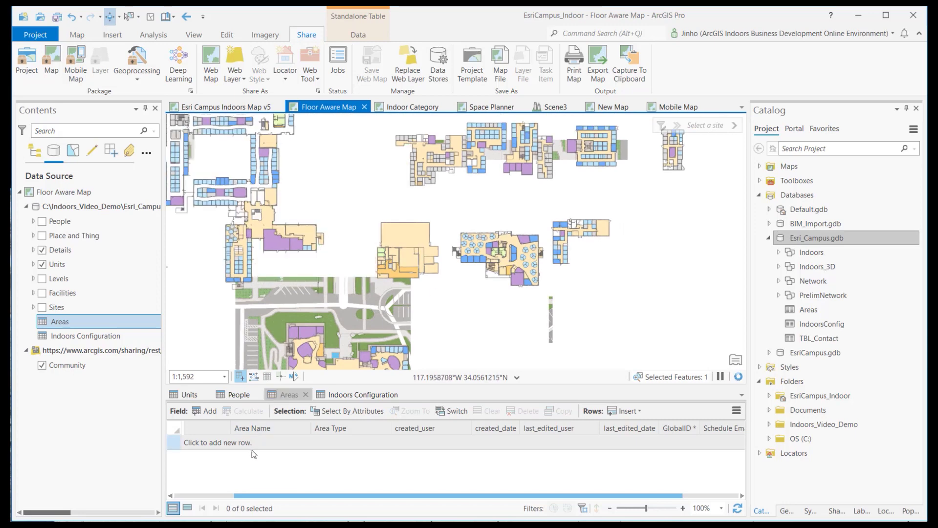
Show the Indoors Configuration table and widen its Config Key column to read full key names
left_click(361, 399)
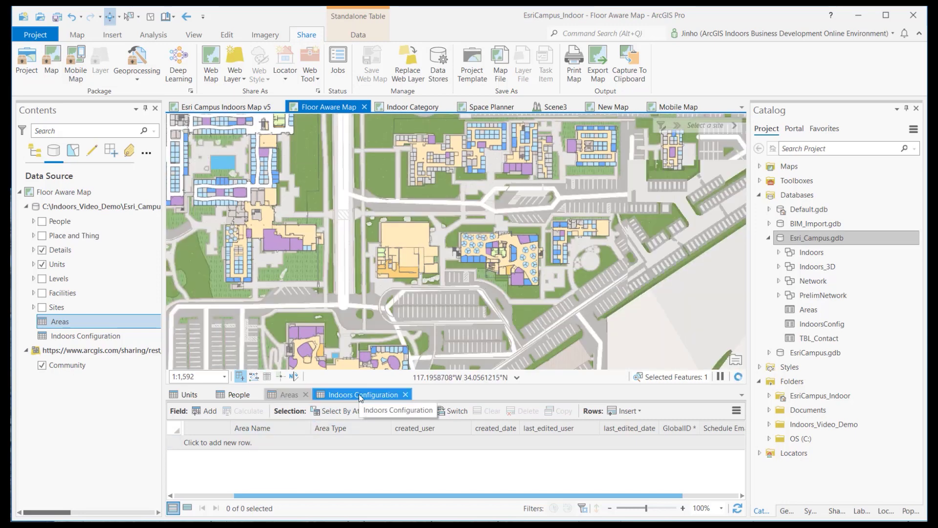
left_click(95, 337)
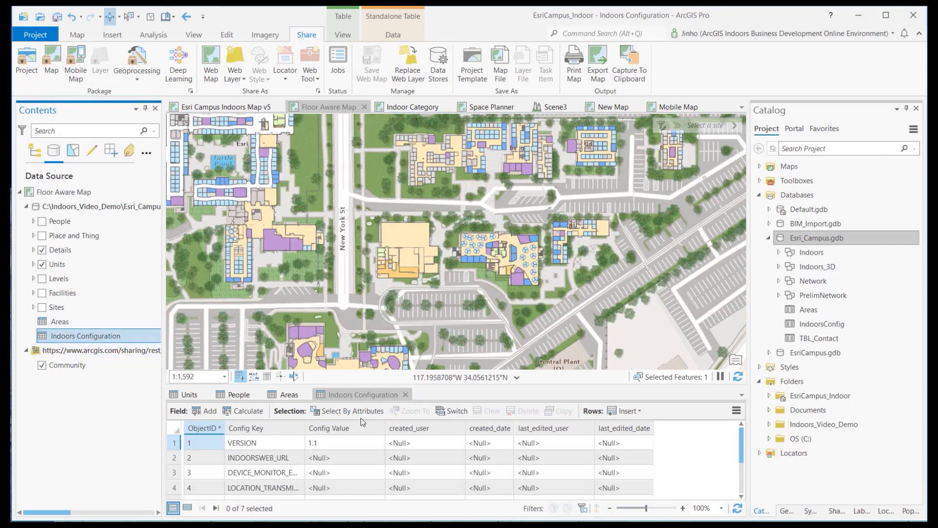
scroll(322, 464, "down", 1)
left_click(321, 464)
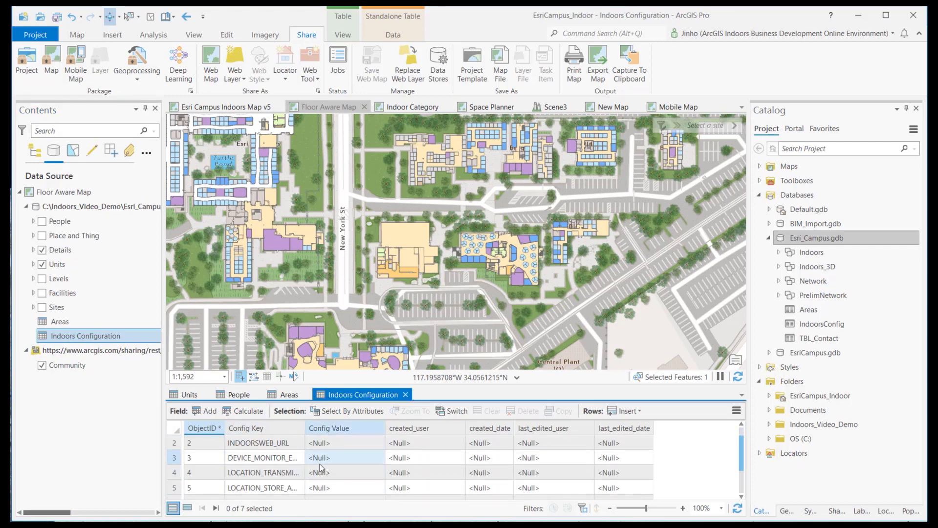
key("ctrl+Home")
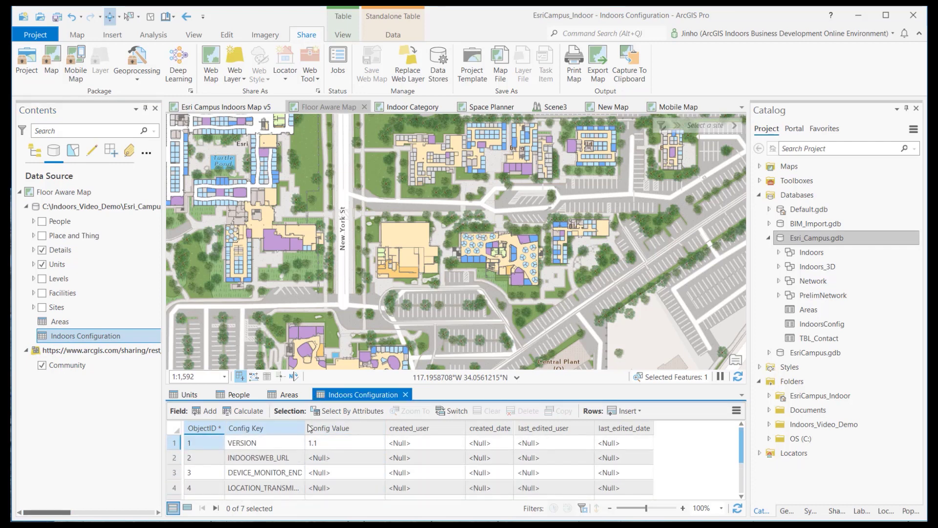
left_click_drag(305, 428, 379, 428)
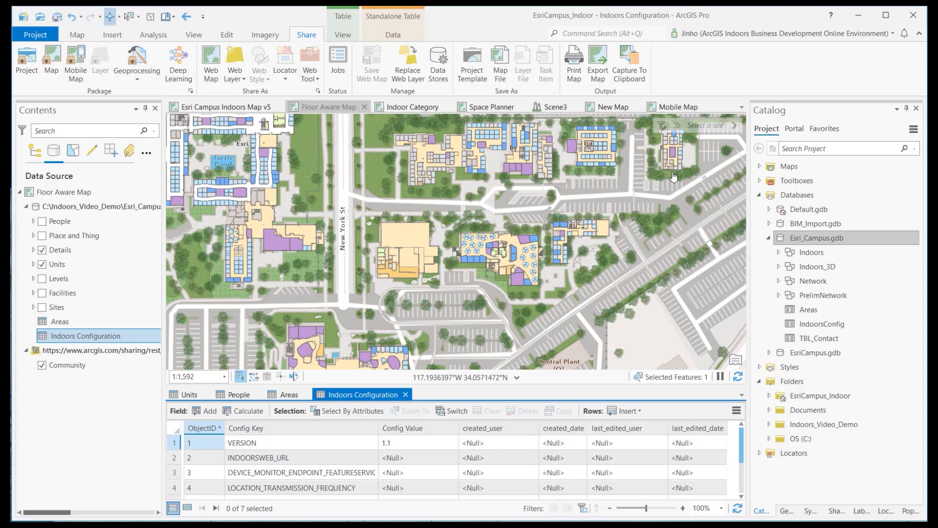
Turn off the map's floor filter and bring up the Share as Web Map settings
scroll(673, 177, "down", 2)
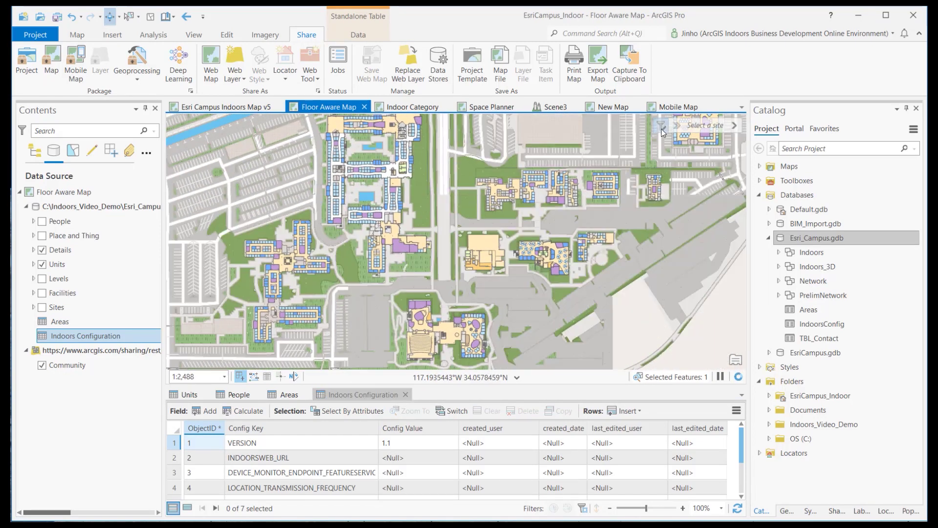
left_click(661, 126)
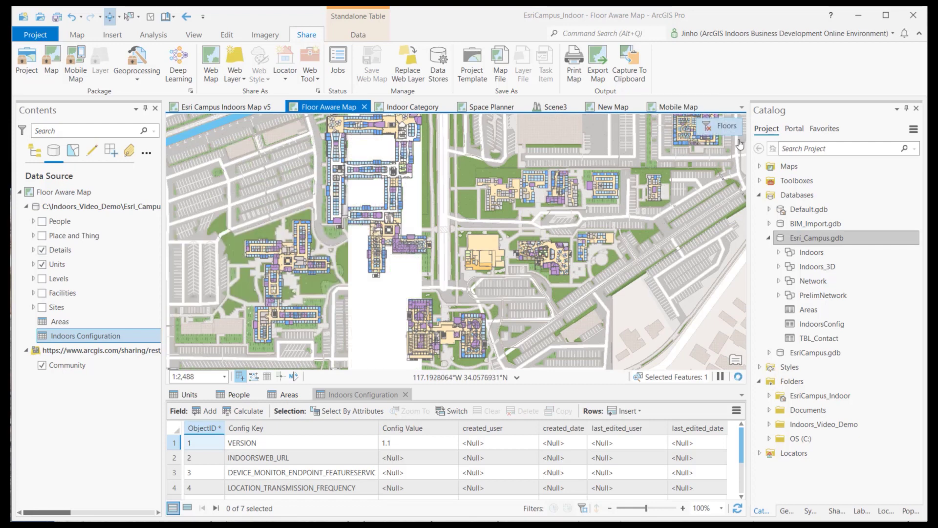
left_click(836, 511)
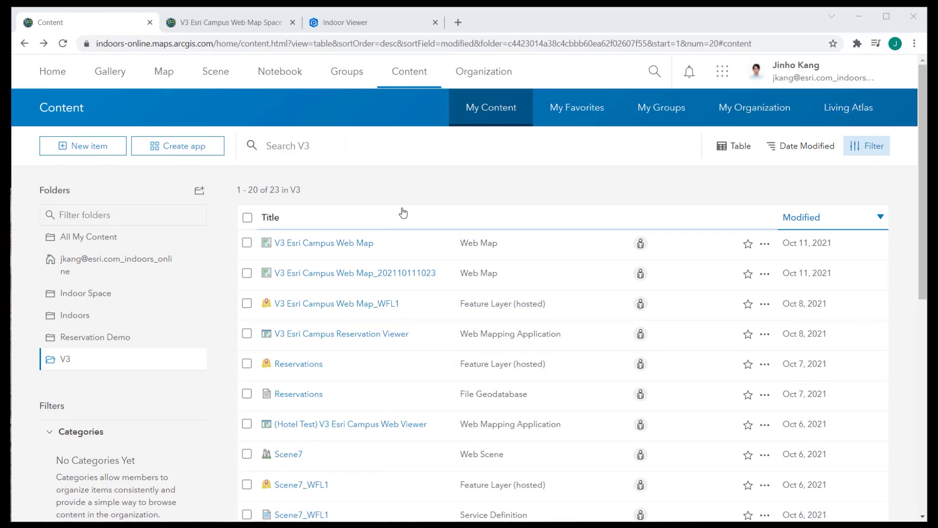
scroll(403, 210, "down", 1)
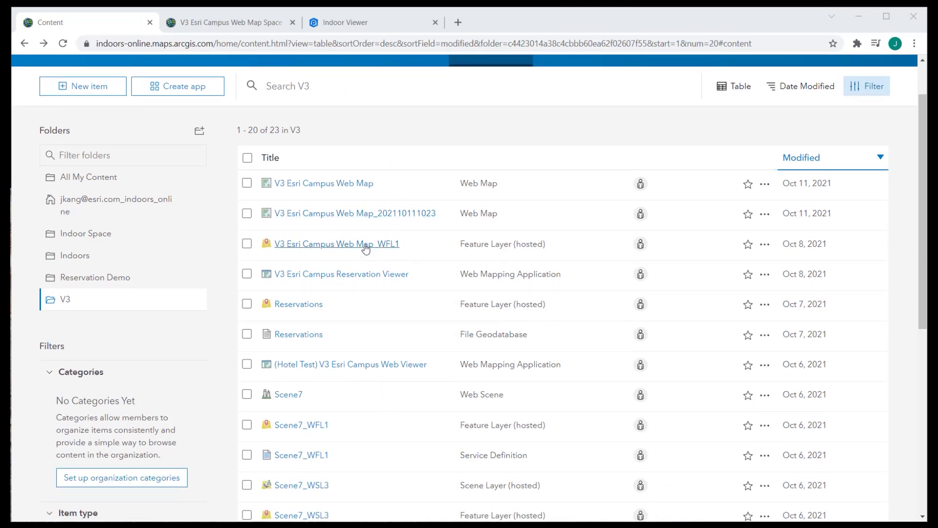
left_click(337, 246)
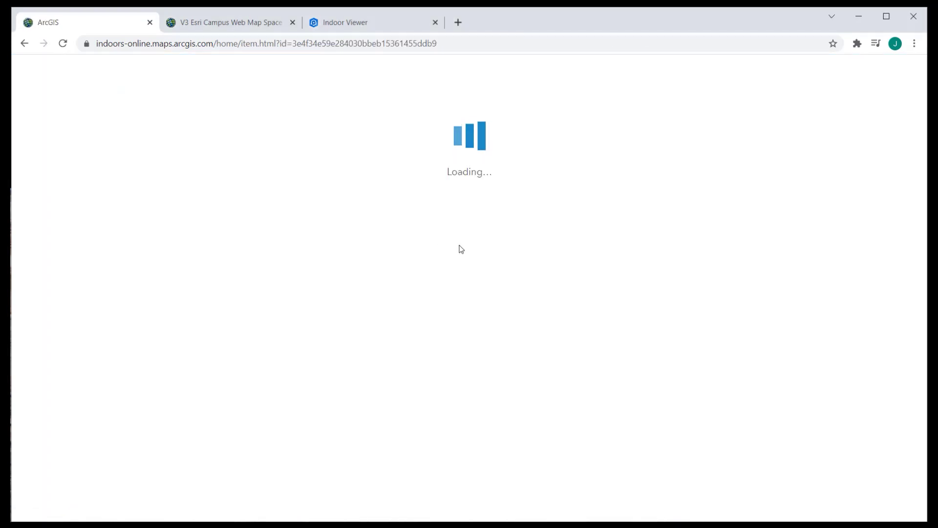
scroll(421, 274, "down", 5)
scroll(139, 272, "down", 3)
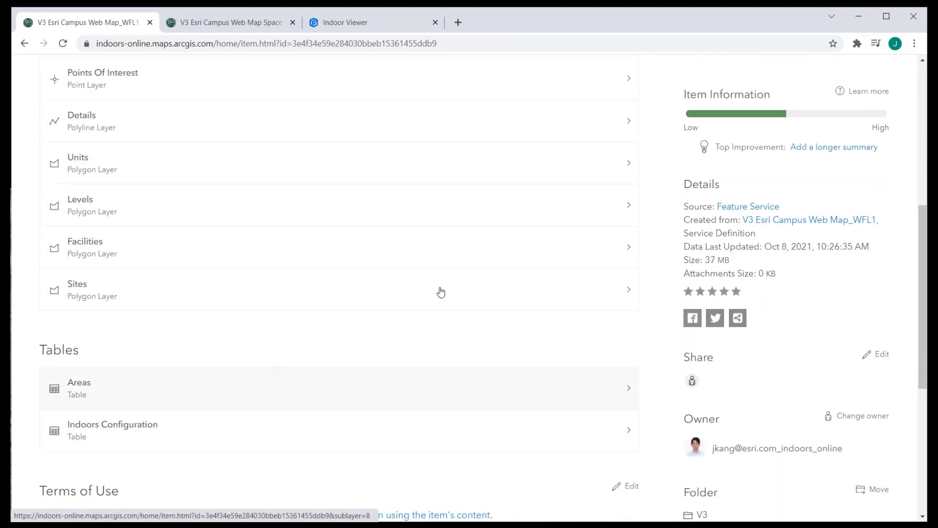
scroll(725, 188, "up", 7)
left_click(862, 119)
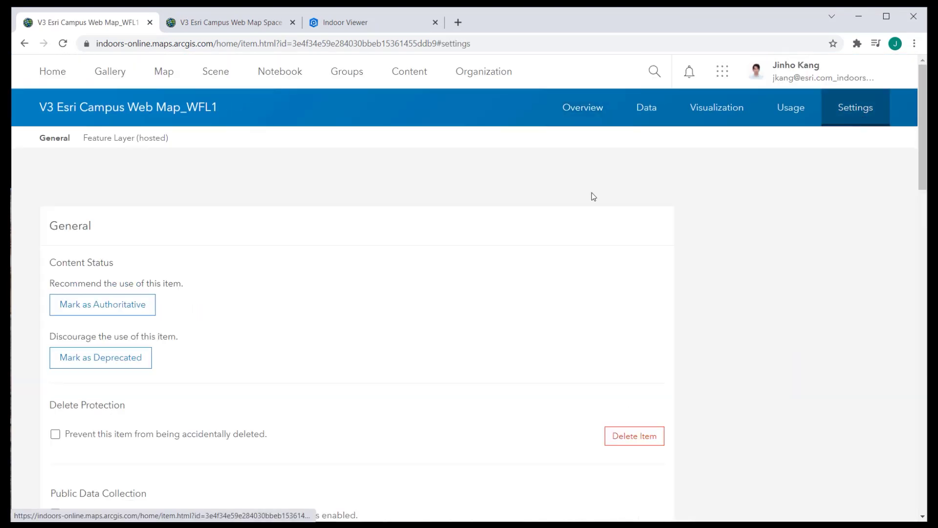
scroll(124, 339, "down", 6)
scroll(124, 338, "down", 4)
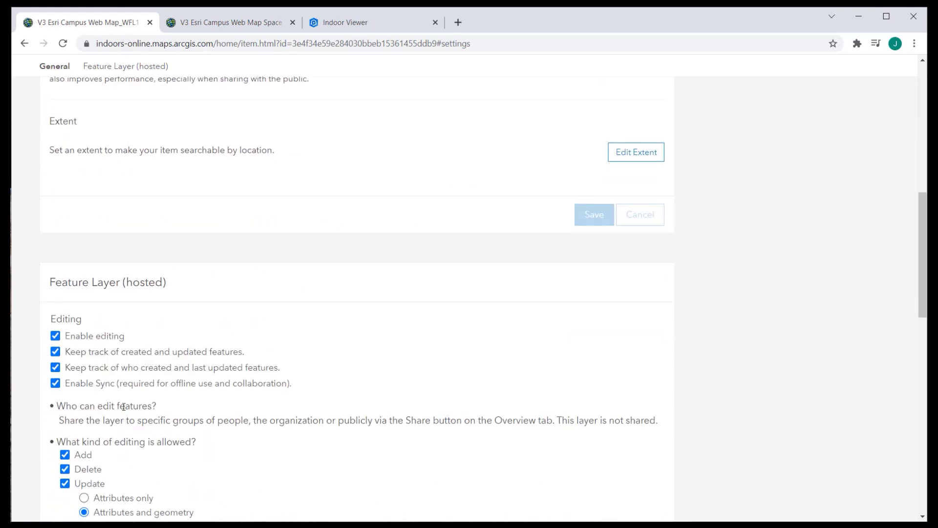
scroll(171, 365, "down", 15)
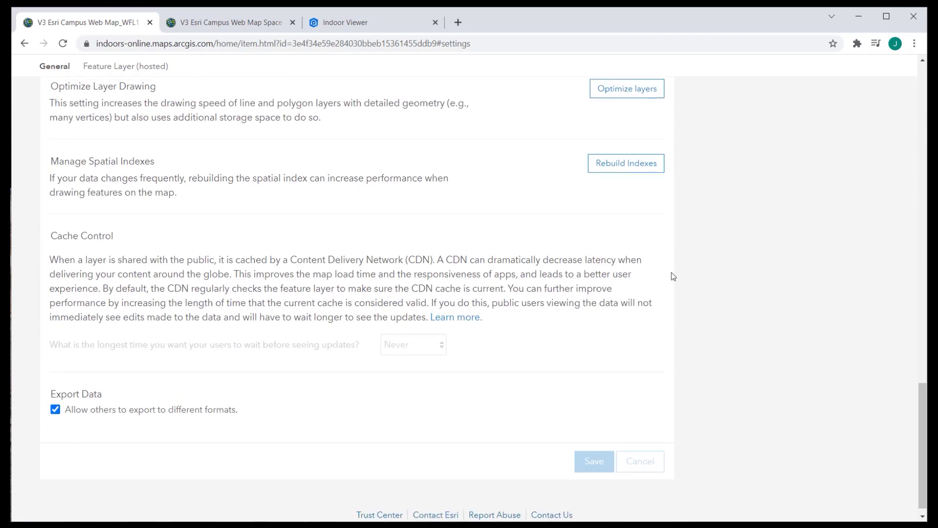
scroll(492, 312, "up", 8)
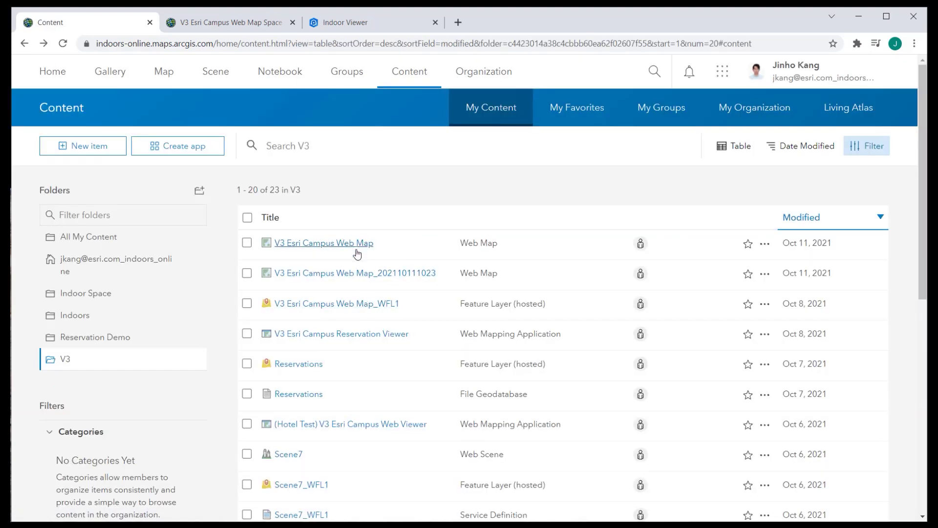
Open V3 Esri Campus Web Map in Map Viewer and save a copy titled V3 Esri Campus Web Map Space Planner
left_click(354, 243)
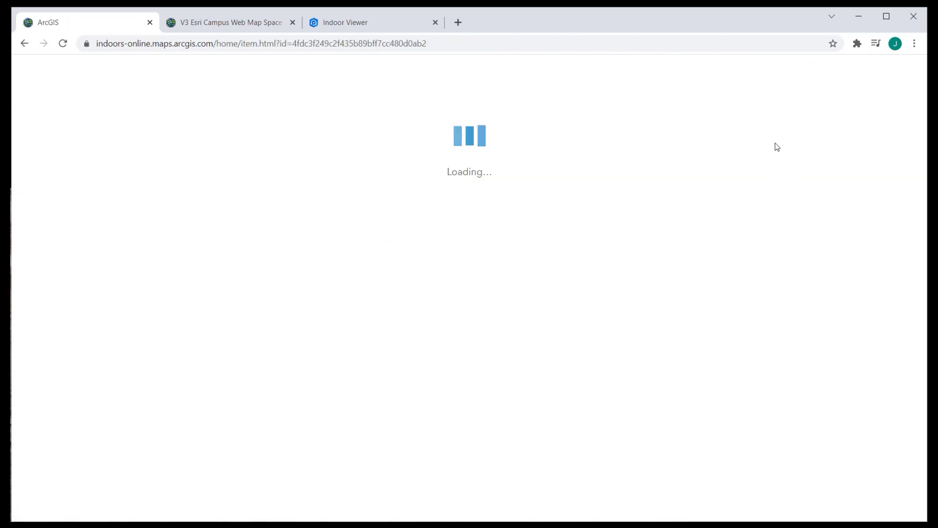
left_click(874, 152)
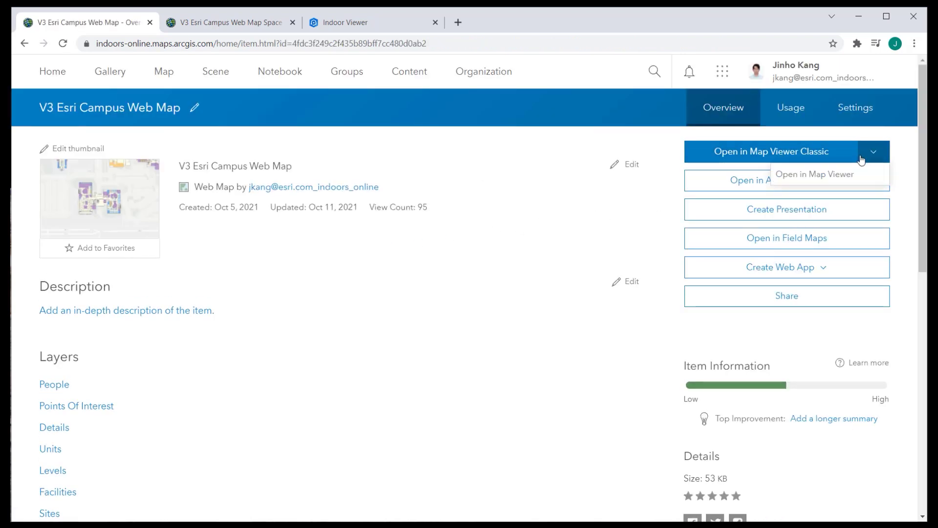
left_click(822, 180)
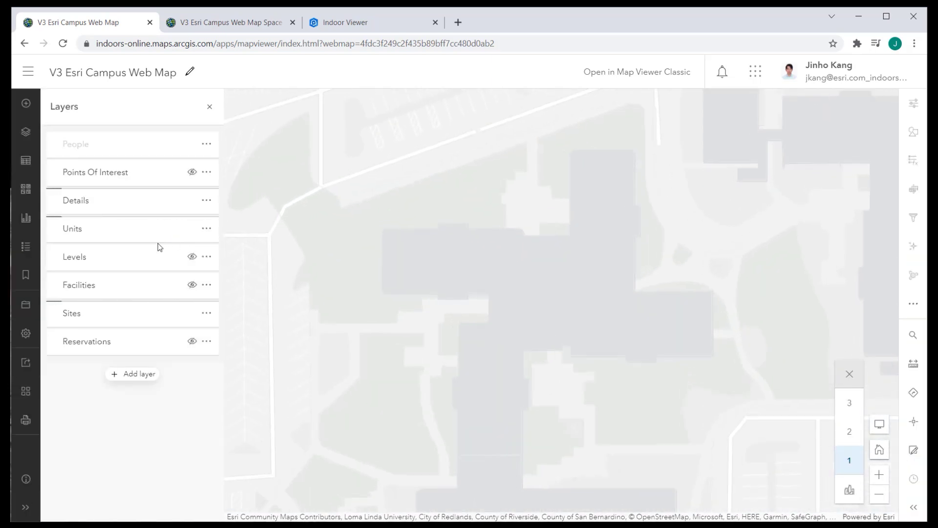
left_click(28, 313)
left_click(75, 339)
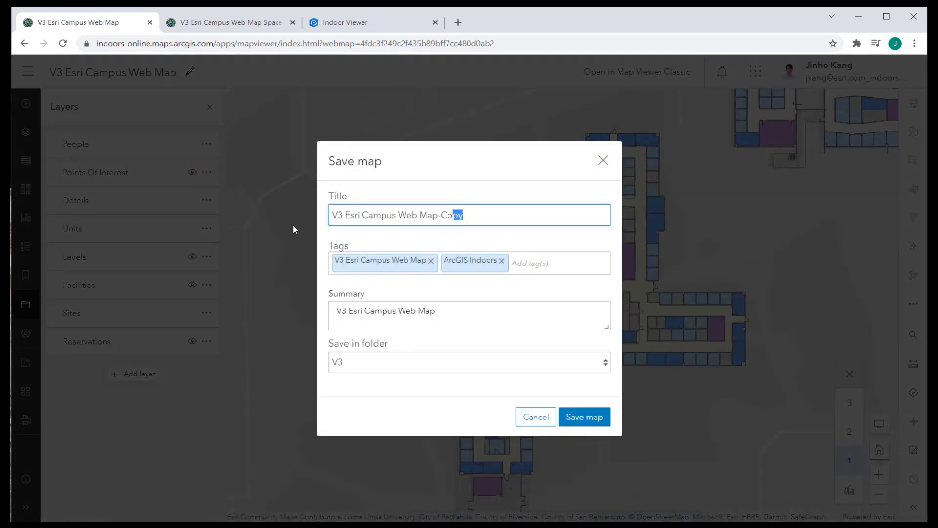
key("ctrl+a")
key("ctrl+v")
Switch to the V3 Esri Campus Web Map Space Planner map and open the Units layer's properties
left_click(231, 25)
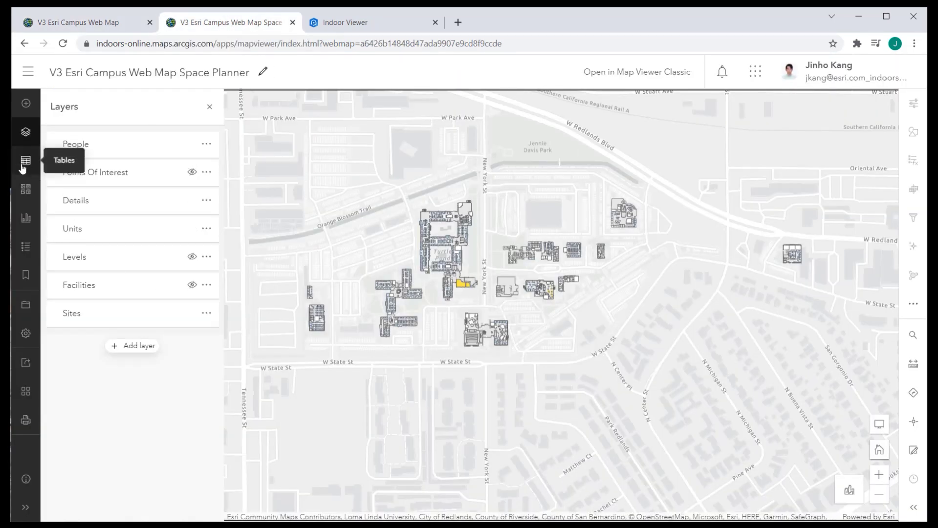
scroll(484, 295, "up", 4)
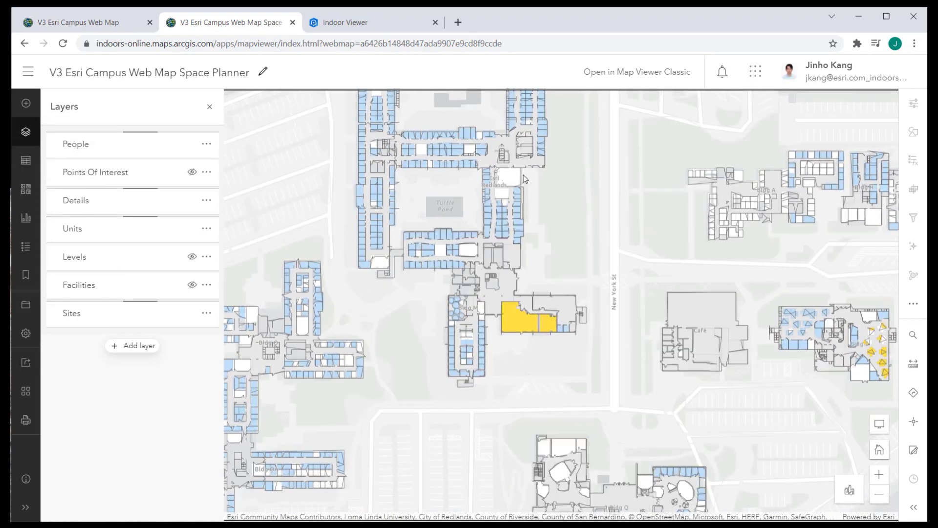
left_click(81, 230)
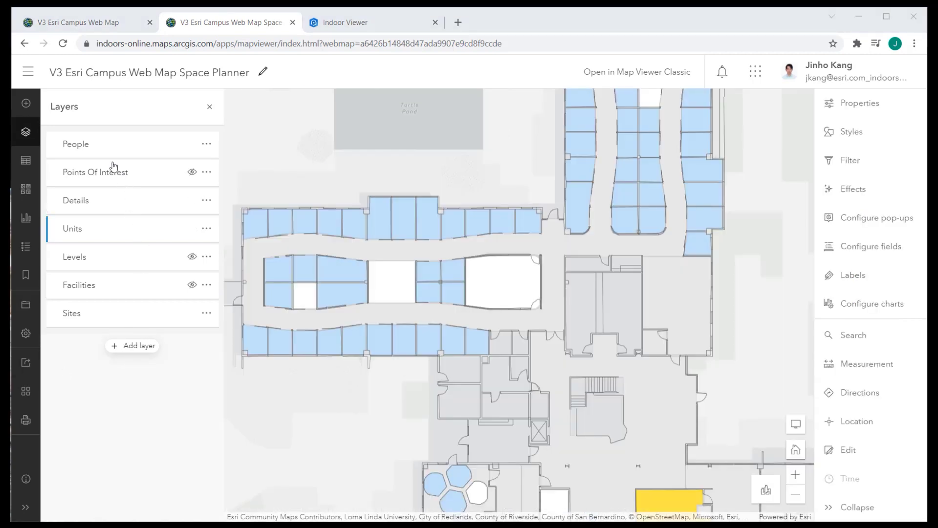
Label the People layer with first and last name on two lines via a custom Arcade expression
left_click(88, 143)
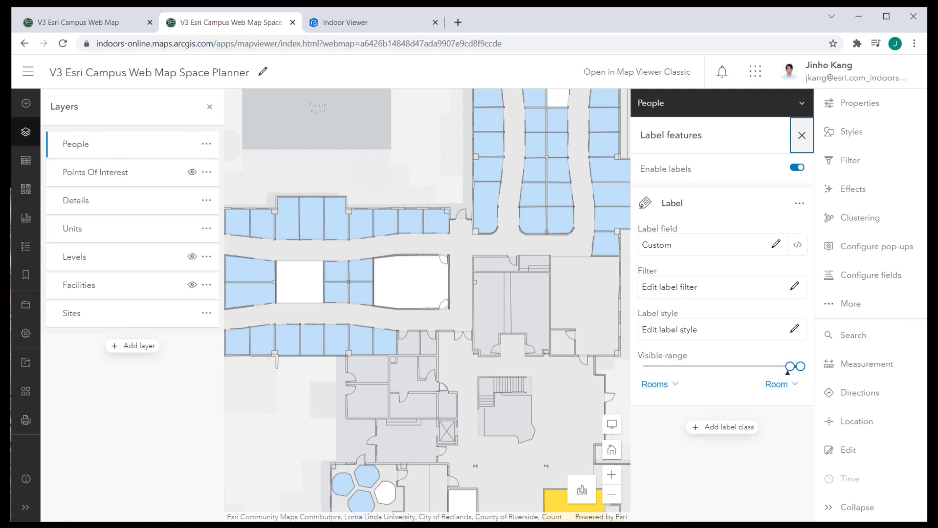
left_click(854, 304)
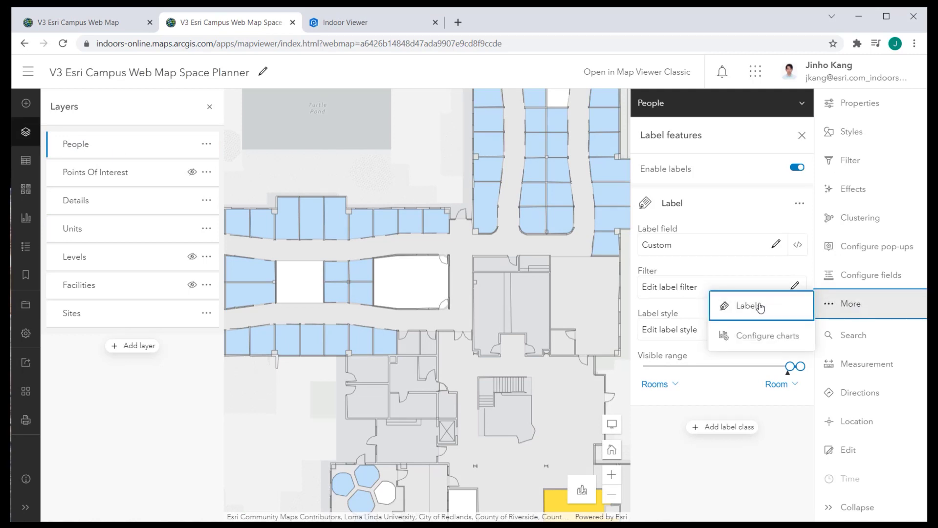
left_click(802, 307)
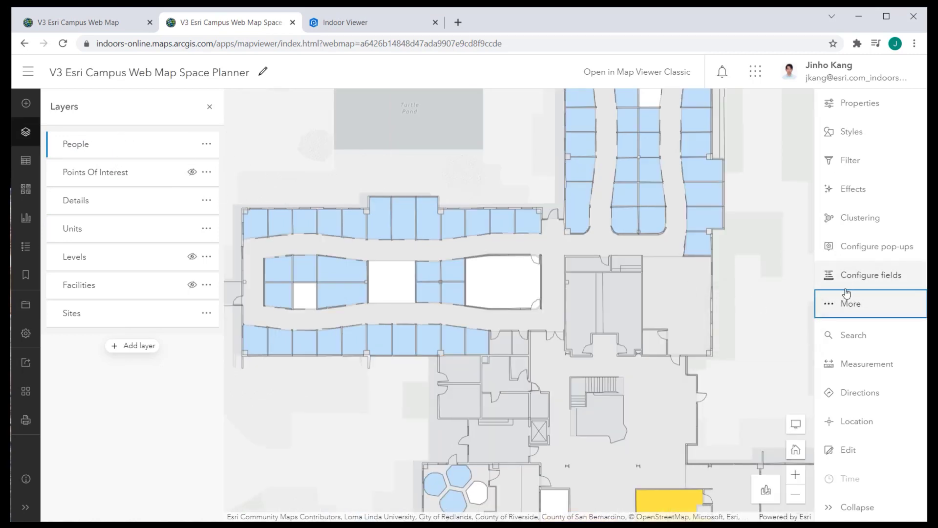
left_click(850, 303)
left_click(755, 306)
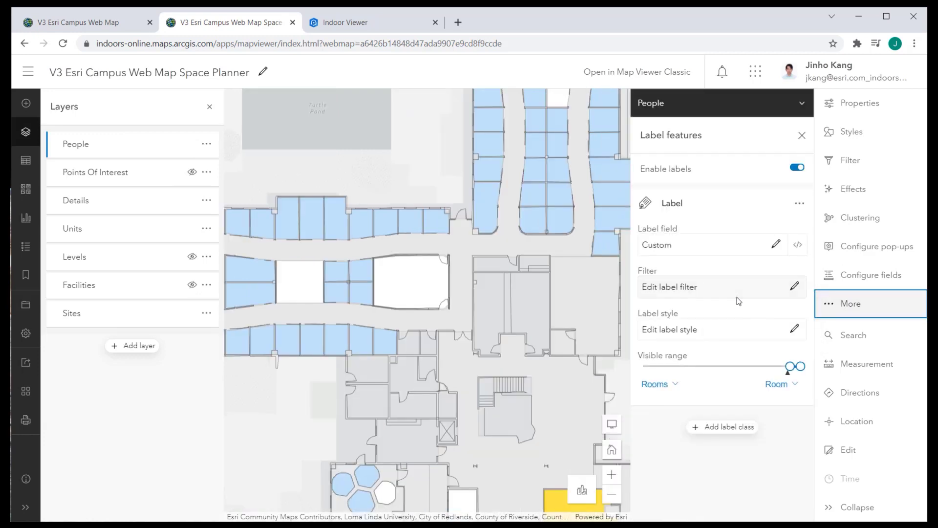
scroll(451, 219, "up", 2)
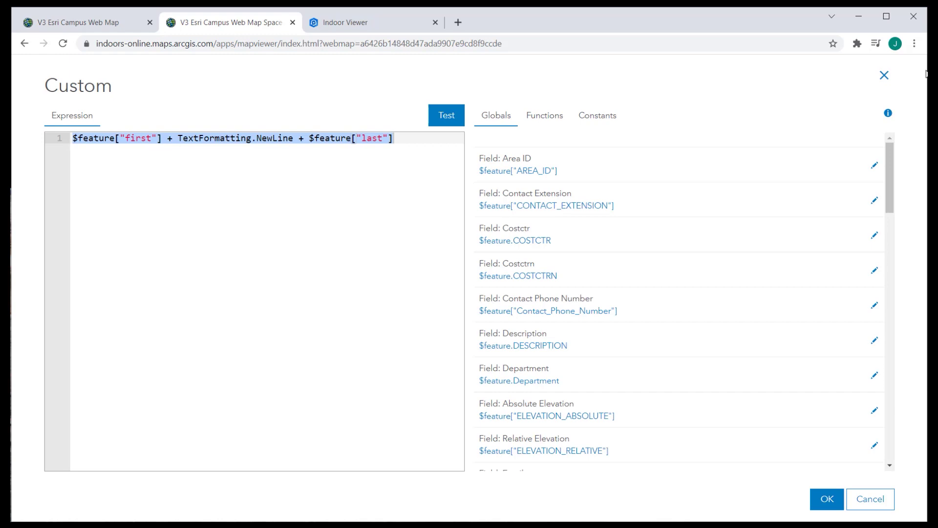
left_click(884, 75)
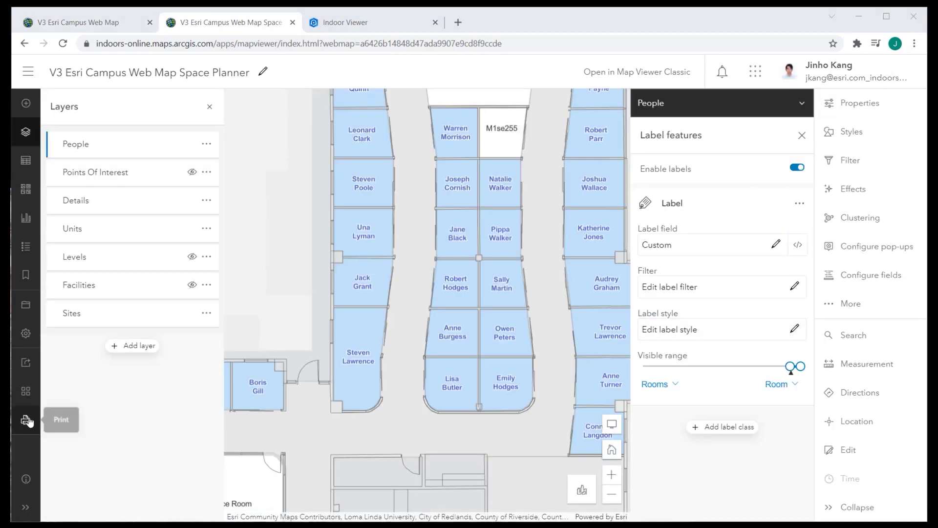
Verify the Units label filter excludes Assignment Type Office, then bring up the Save menu
left_click(95, 233)
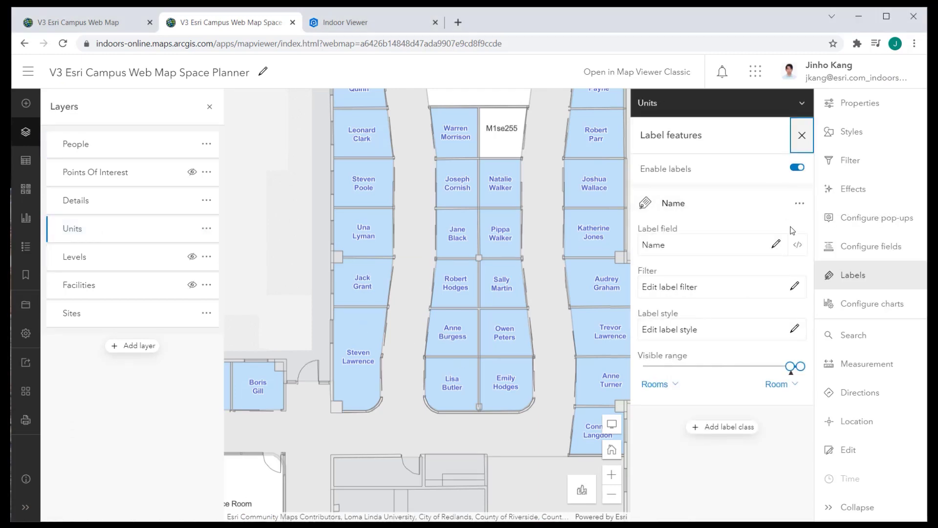
left_click(795, 287)
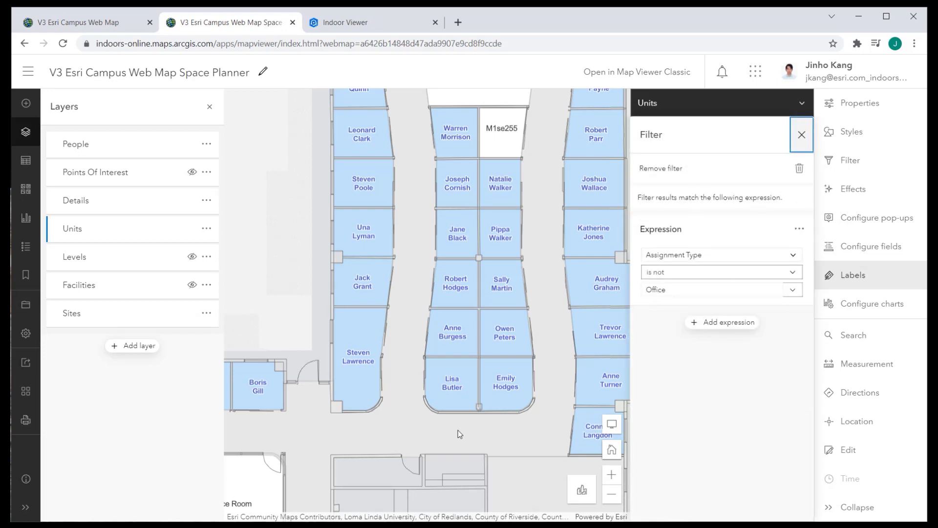
left_click_drag(445, 441, 494, 329)
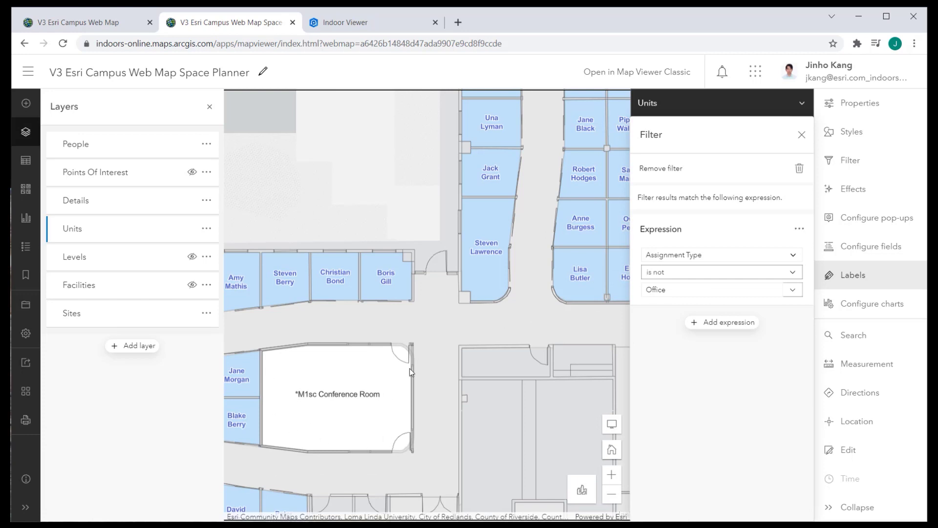
scroll(316, 379, "down", 3)
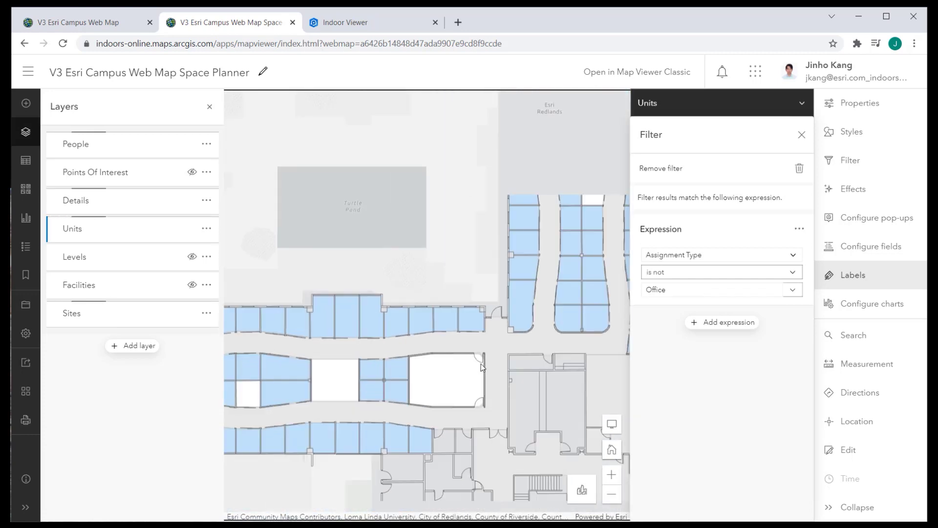
scroll(435, 375, "up", 1)
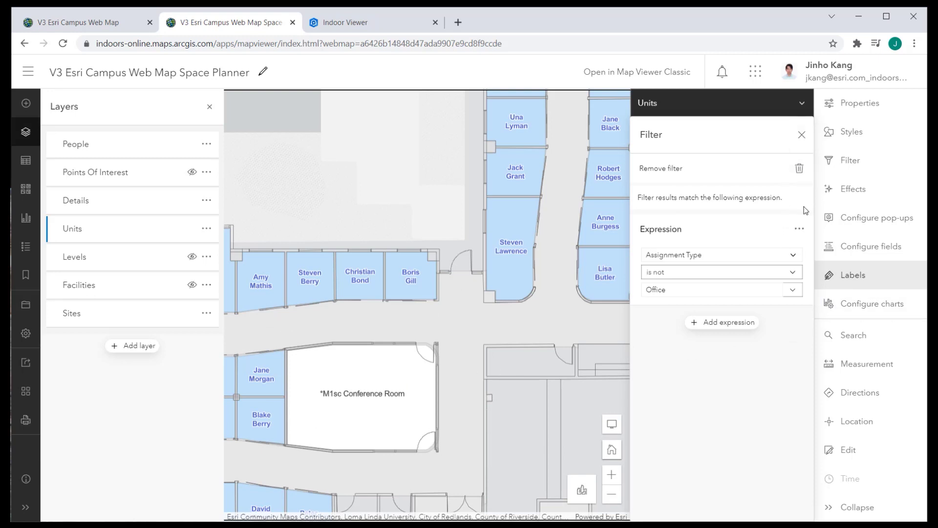
left_click(802, 135)
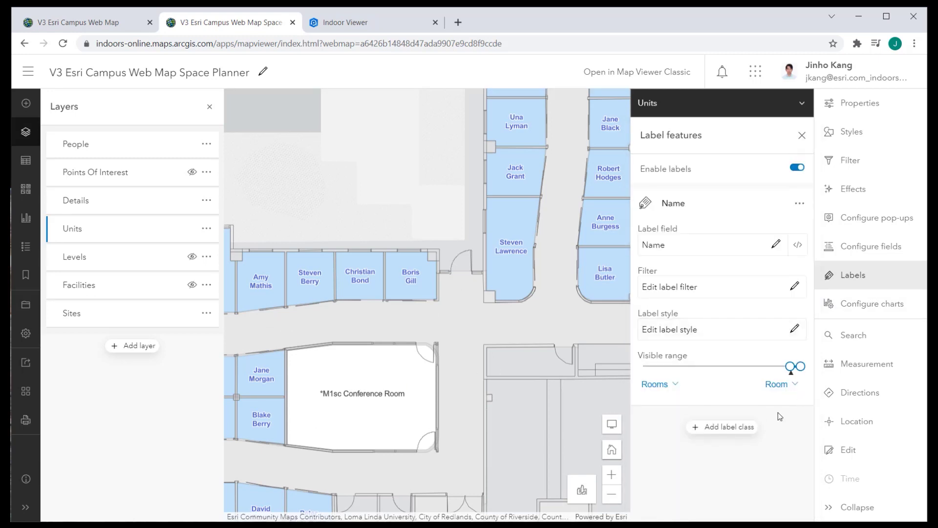
scroll(564, 354, "down", 3)
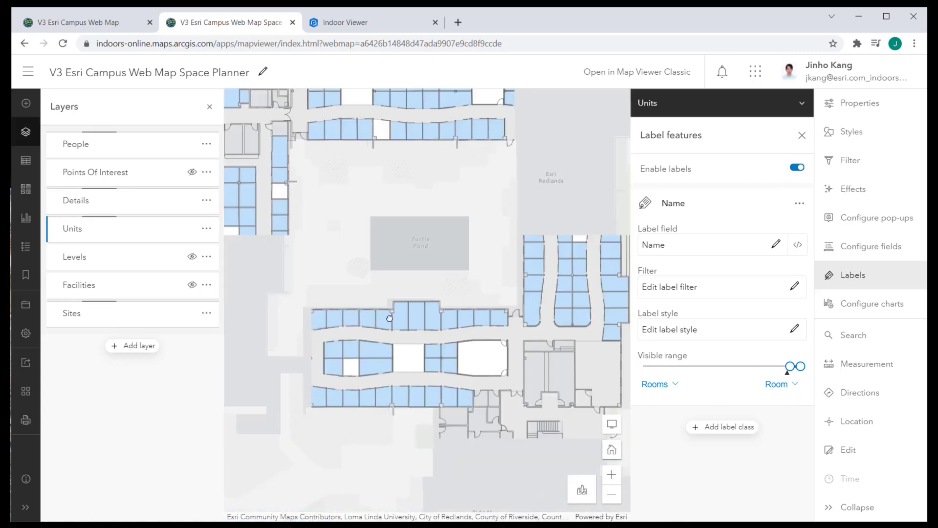
left_click(26, 305)
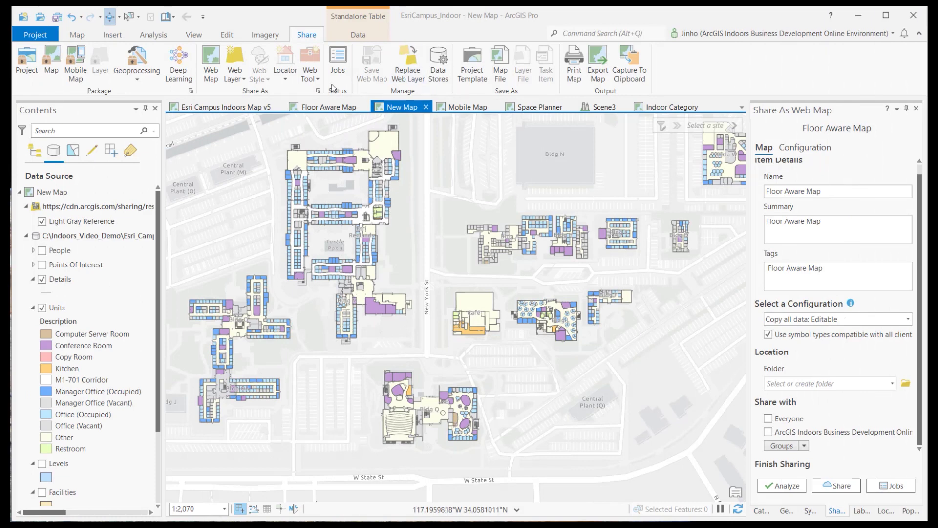
Return to the New Map, review its Esri_Campus geodatabase layers, and show the Catalog pane
left_click(330, 111)
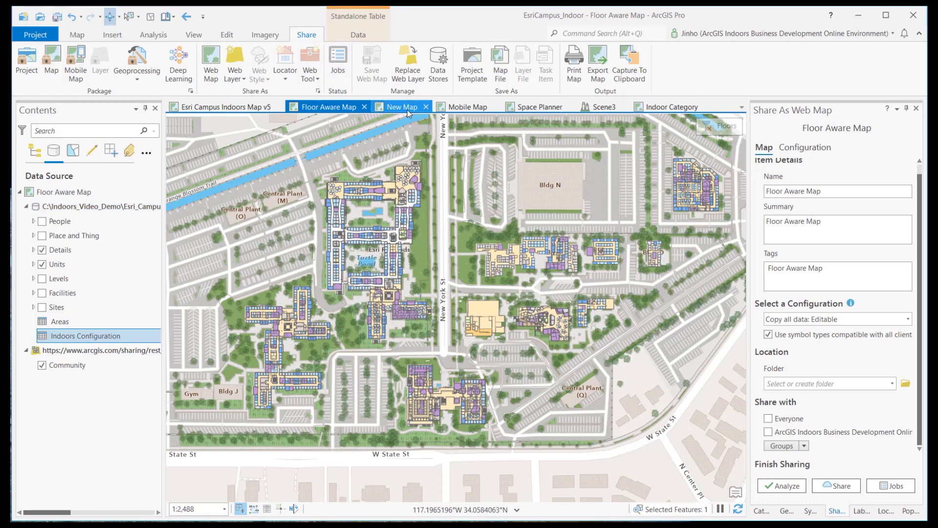
left_click(392, 109)
scroll(400, 232, "up", 2)
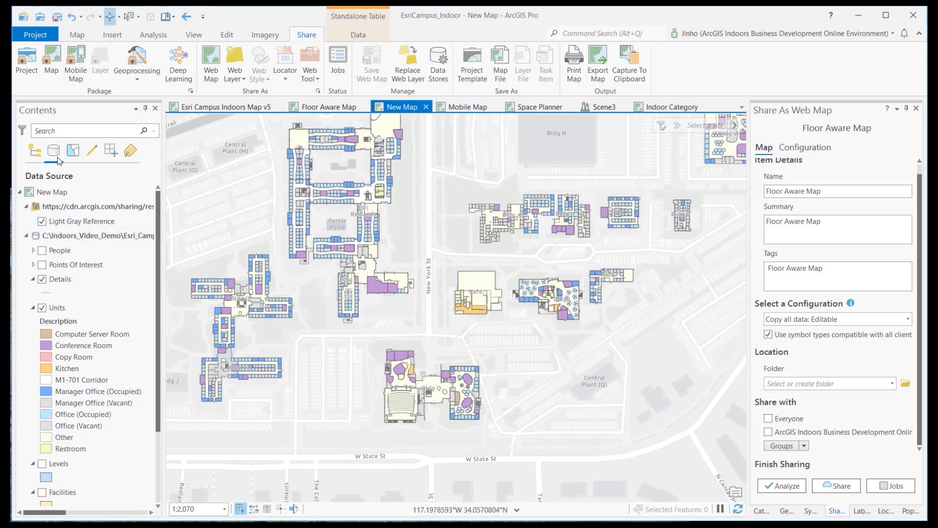
left_click(54, 156)
left_click(45, 236)
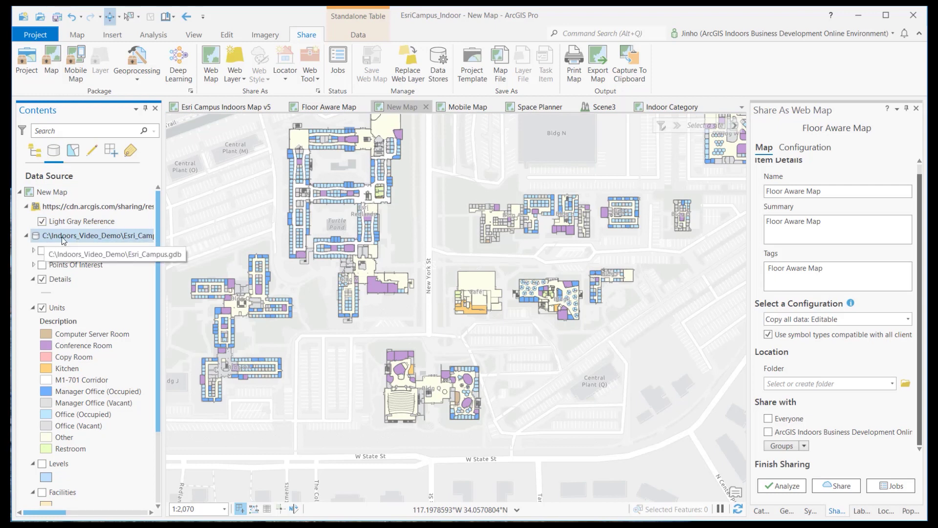
left_click(83, 250)
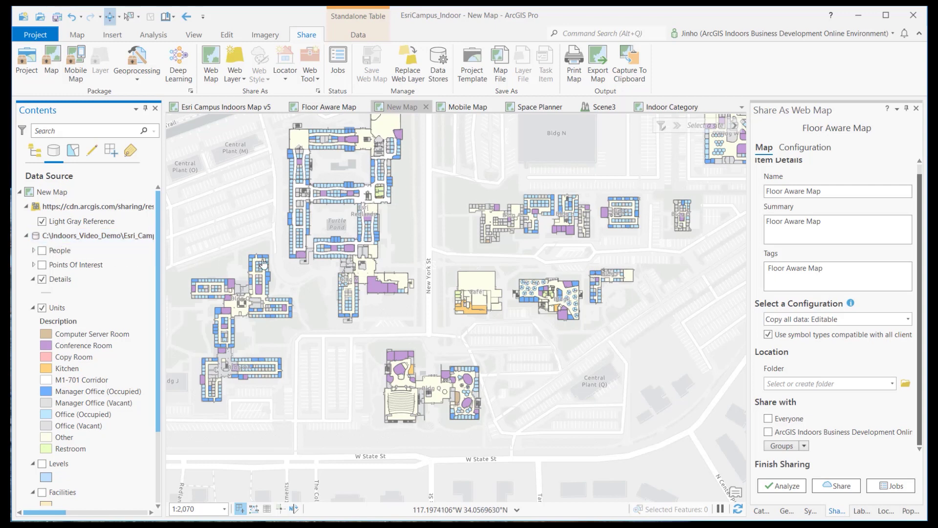
left_click_drag(349, 264, 342, 279)
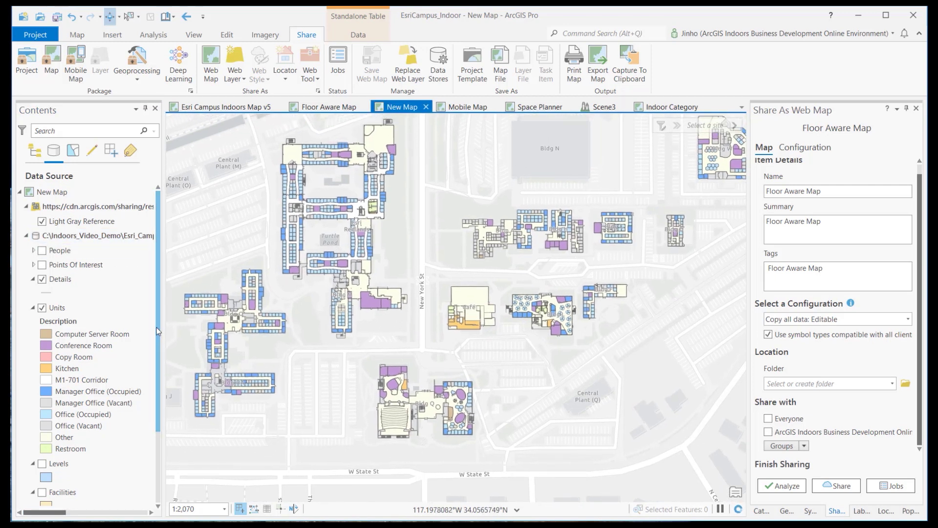
left_click_drag(159, 339, 162, 278)
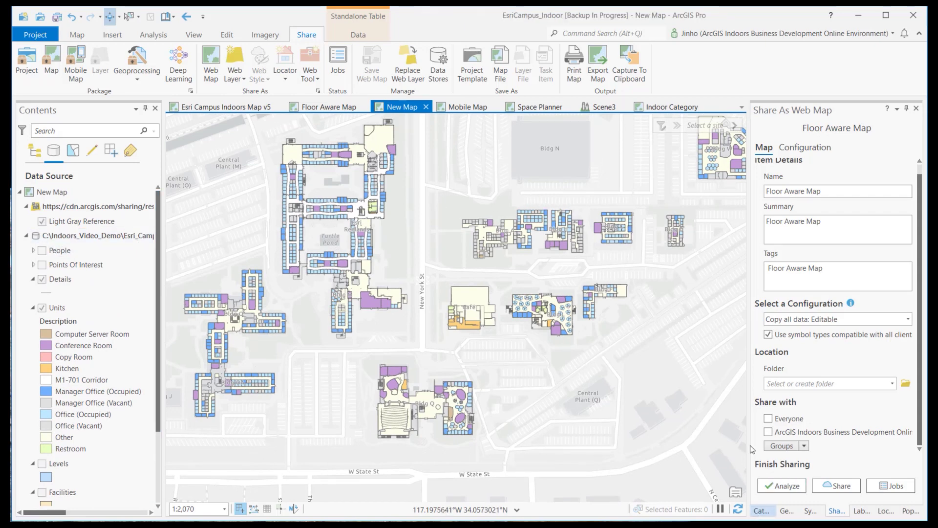
left_click(761, 510)
Set the People layer's data source to People in the hosted V3 Esri Campus Web Map_WFL1 service
left_click(792, 130)
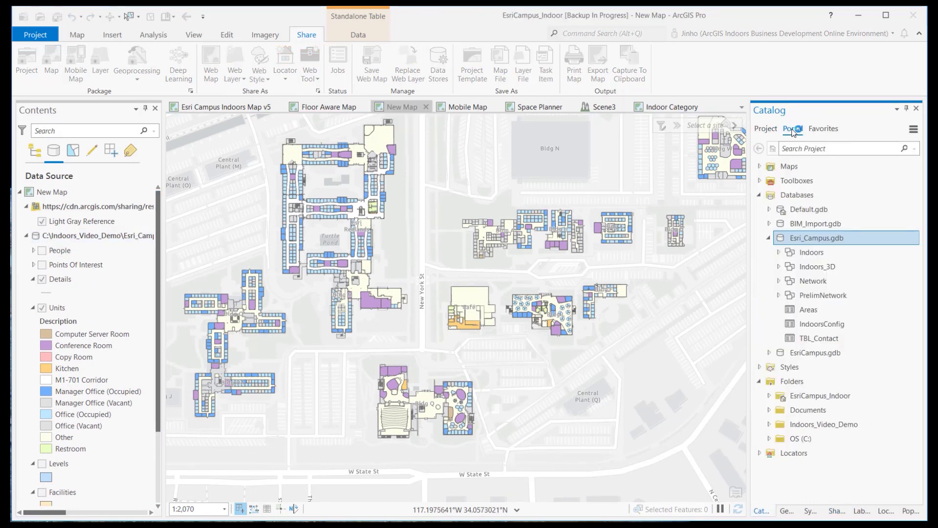
left_click(59, 250)
right_click(60, 251)
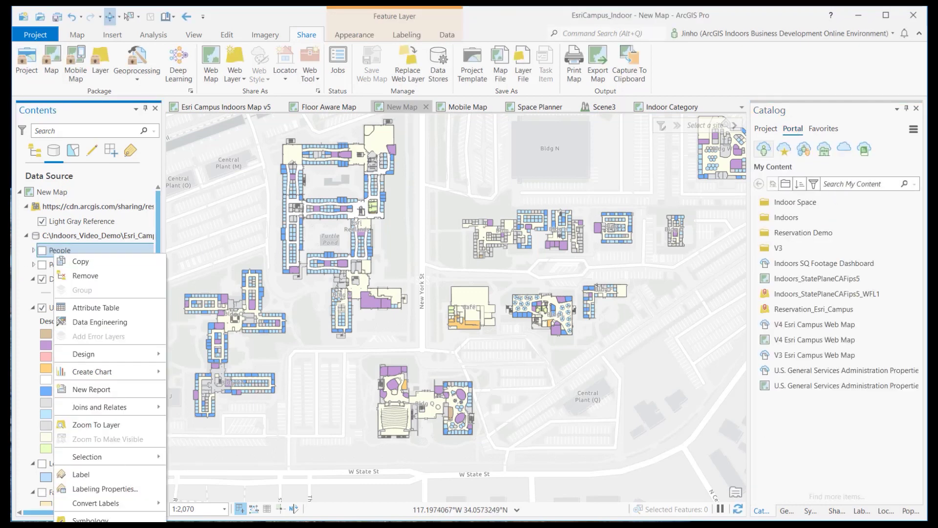
left_click(88, 521)
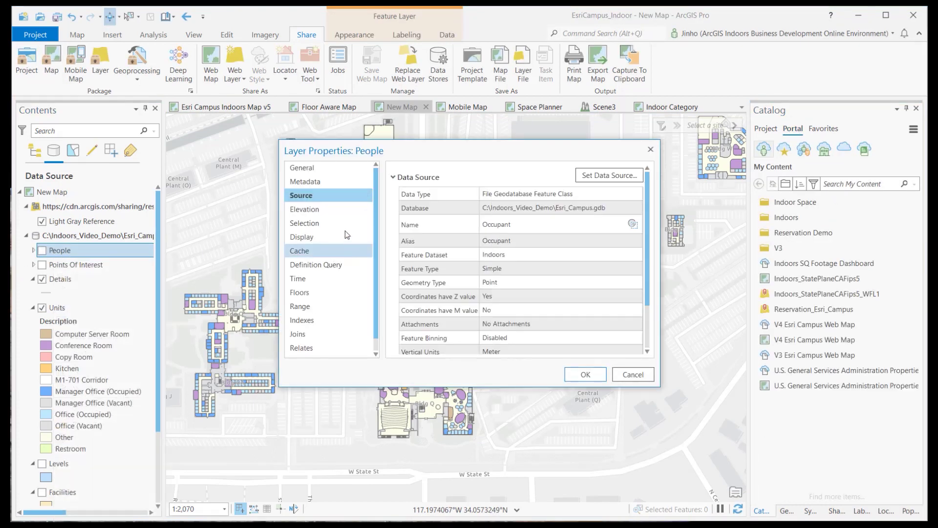
left_click(614, 177)
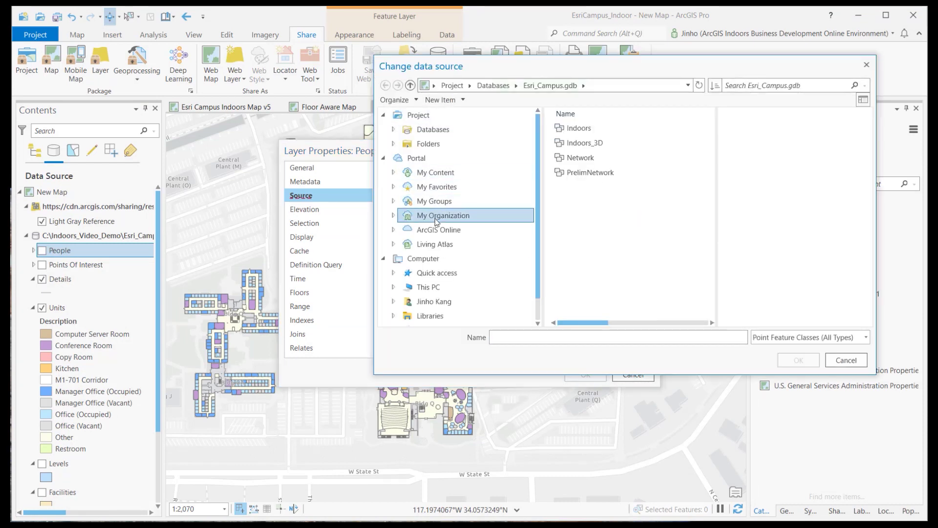
left_click(436, 218)
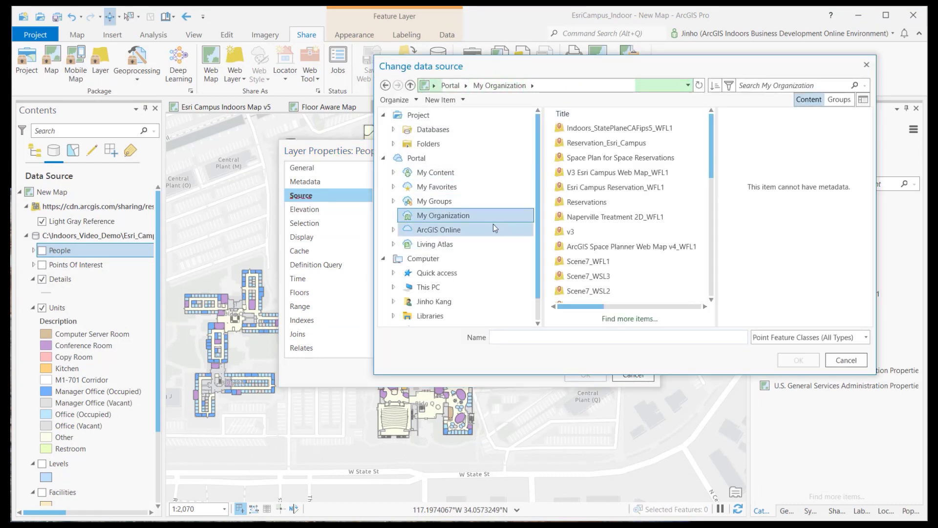
left_click(602, 175)
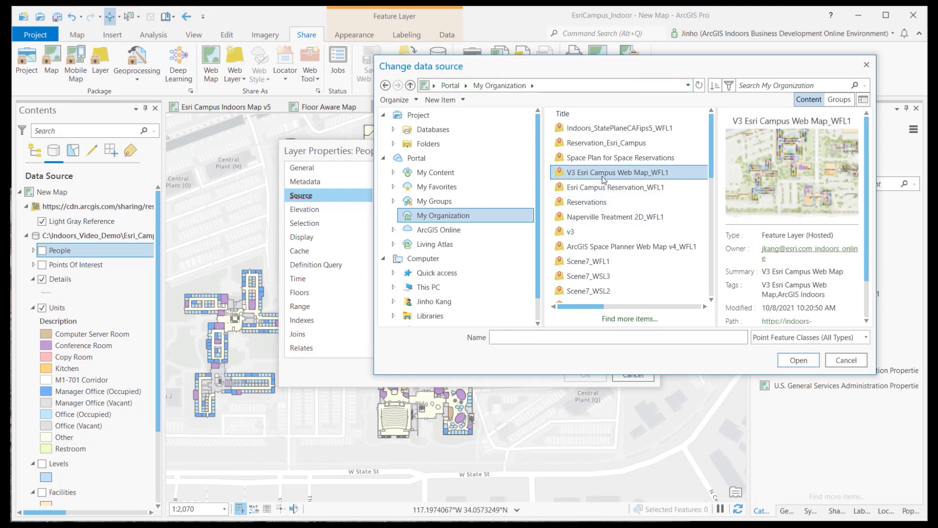
double_click(602, 175)
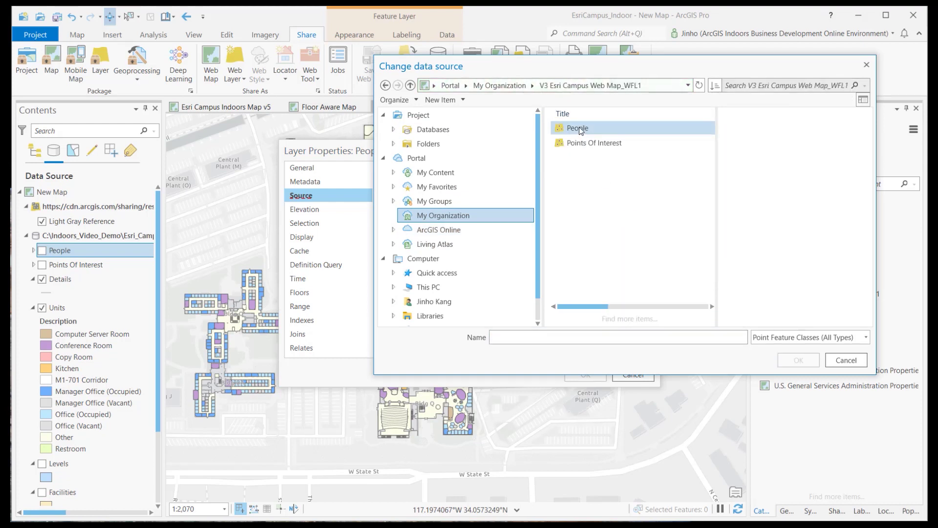
left_click(579, 130)
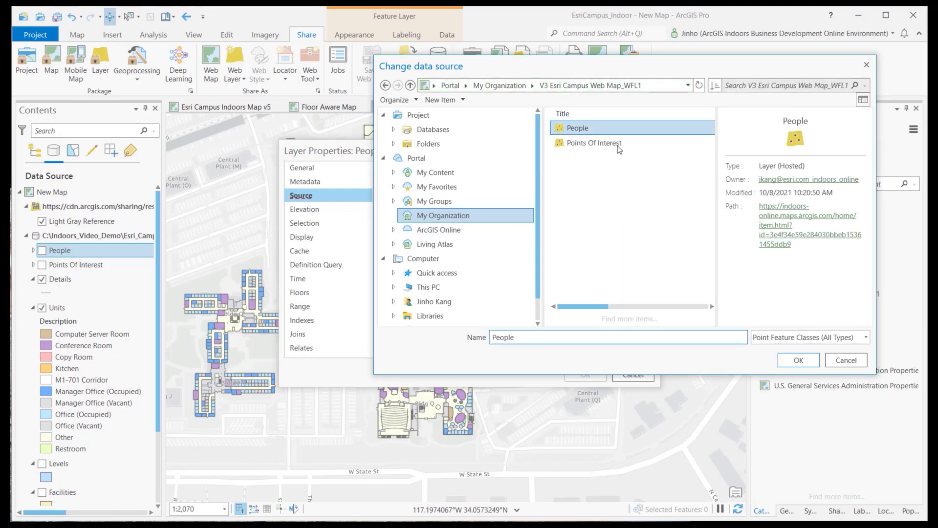
left_click(795, 360)
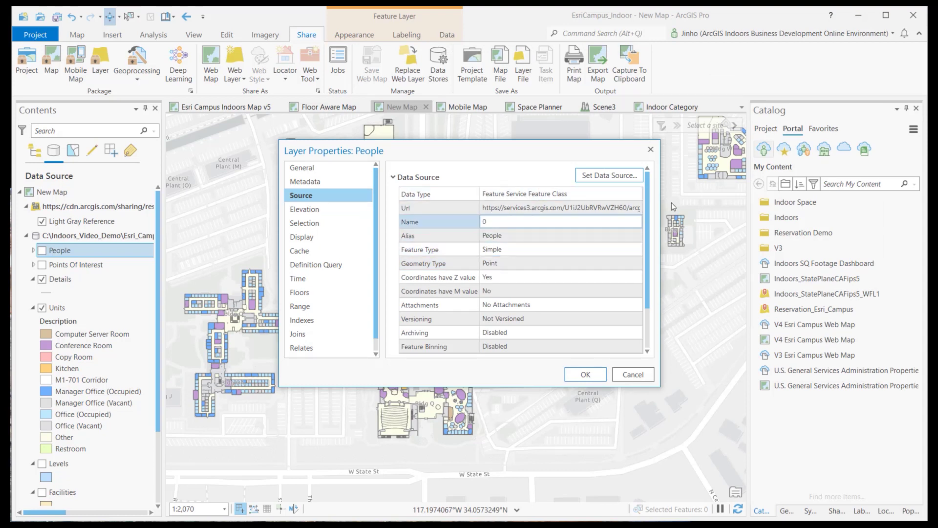
left_click_drag(490, 206, 832, 215)
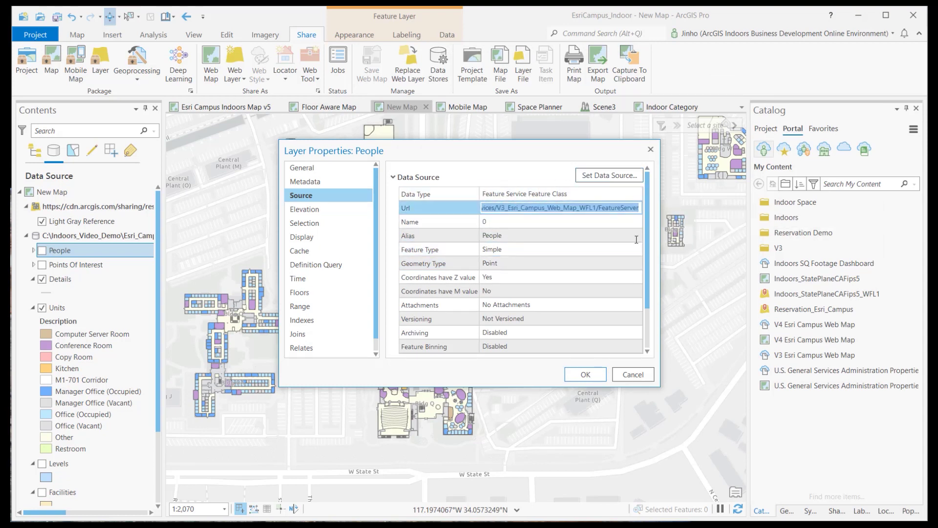
left_click(582, 374)
Repoint the Points Of Interest layer to its hosted layer in V3 Esri Campus Web Map_WFL1
key("Delete")
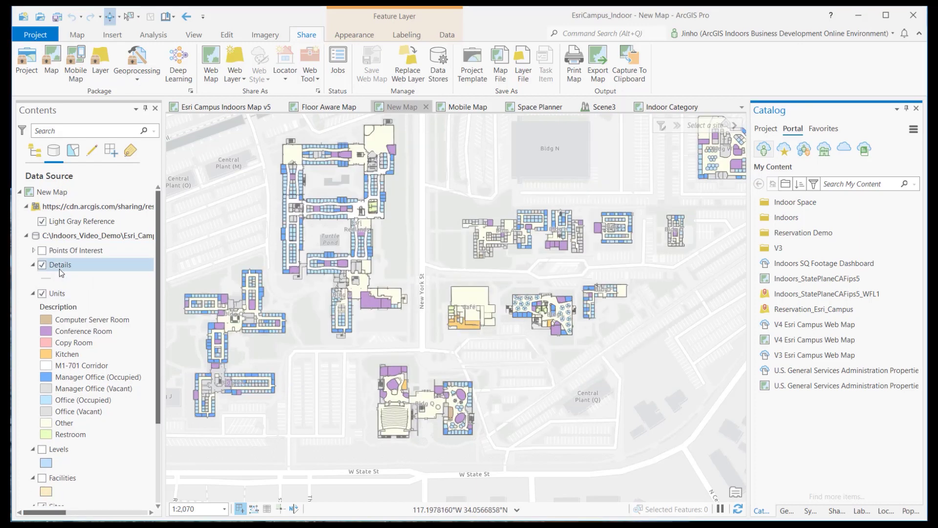
right_click(69, 250)
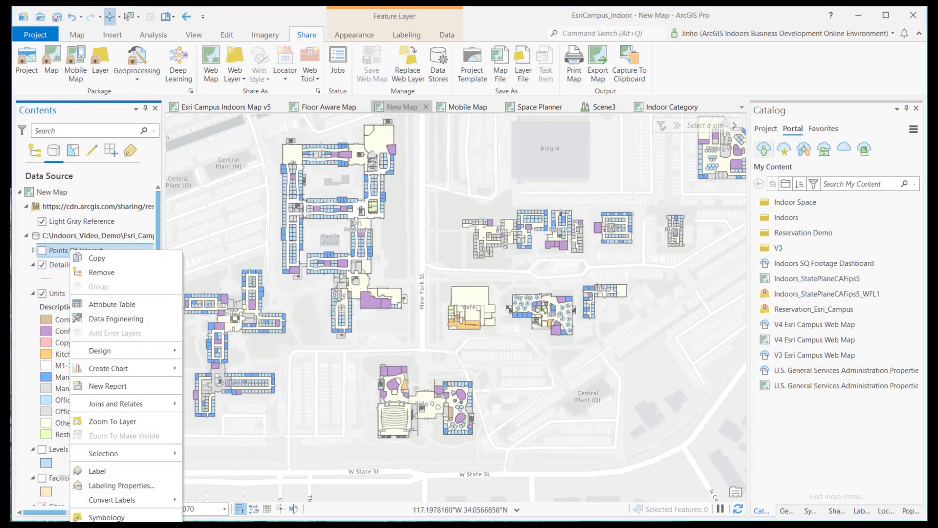
left_click(102, 519)
left_click(601, 175)
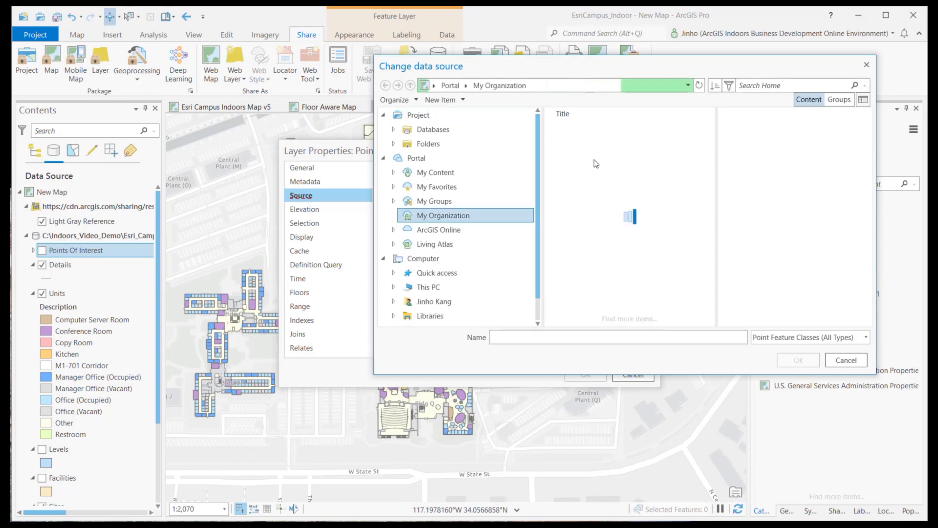
double_click(587, 128)
left_click(579, 128)
left_click(593, 142)
left_click(798, 361)
left_click(585, 375)
Repoint the Units layer to its hosted layer in V3 Esri Campus Web Map_WFL1
left_click(58, 279)
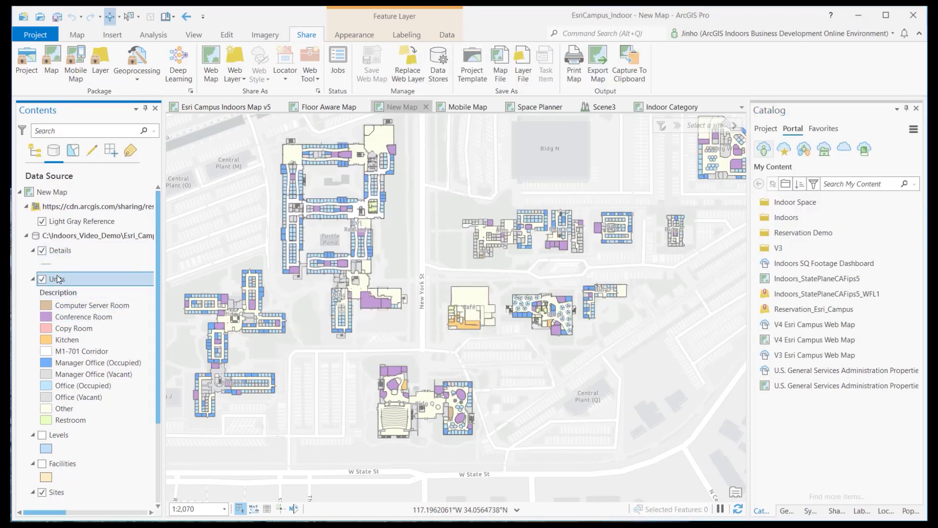
right_click(58, 279)
left_click(88, 273)
left_click(606, 177)
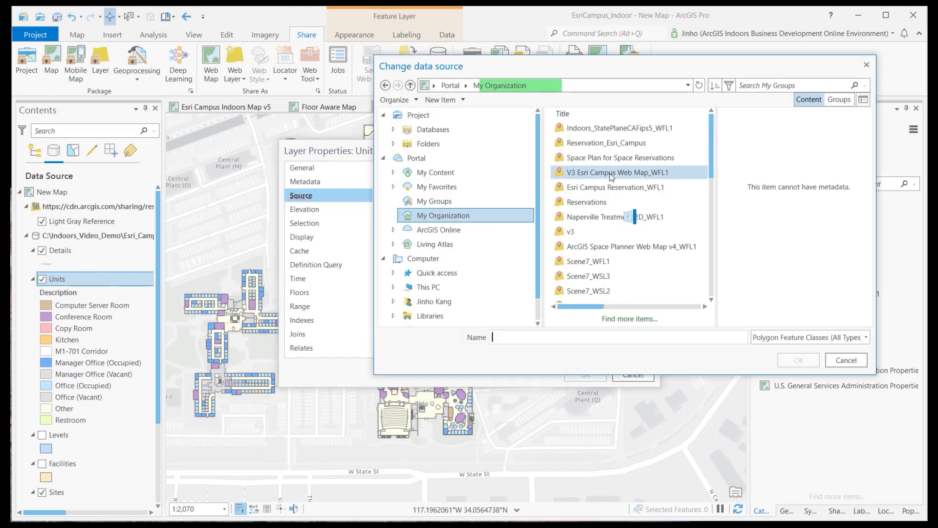
double_click(611, 178)
left_click(610, 173)
left_click(798, 360)
left_click(585, 374)
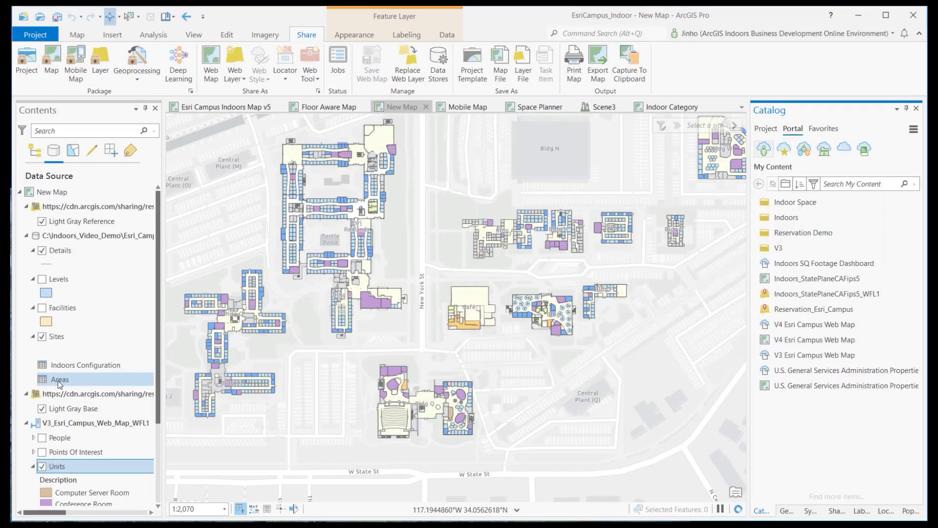
Repoint the Areas table to the hosted service's Areas table and select the local data group
right_click(58, 381)
left_click(73, 394)
left_click(611, 180)
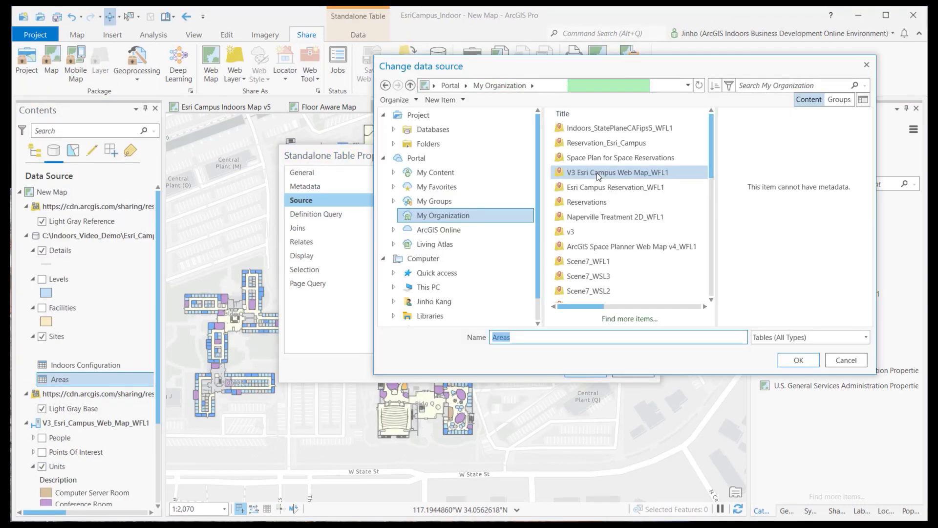
double_click(610, 173)
left_click(587, 128)
left_click(798, 360)
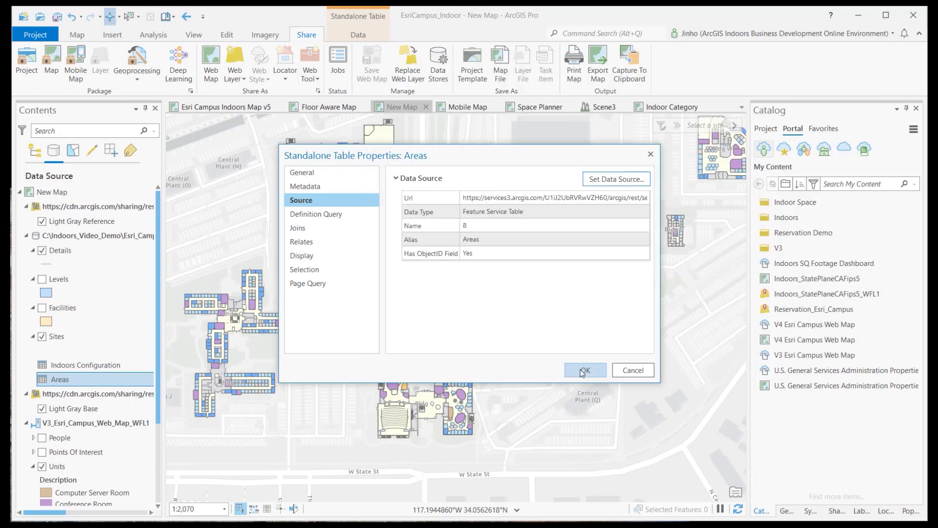
left_click(584, 370)
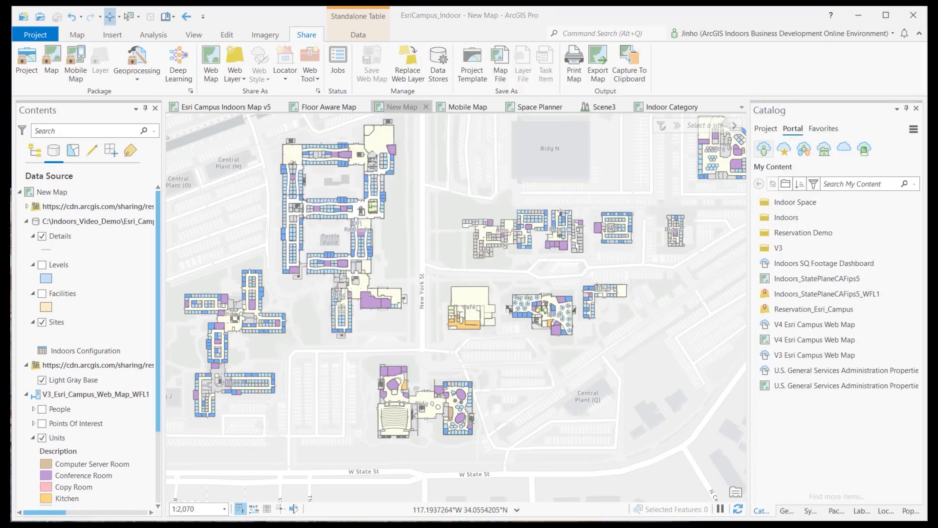
left_click(30, 222)
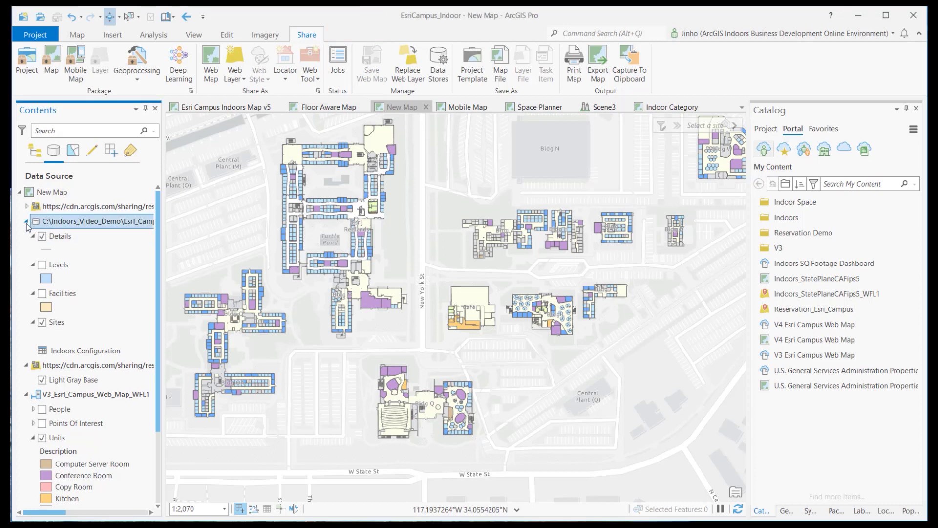
Set up a mobile map tagged Indoor Mobile Map and ArcGIS Indoors, with Sites as area of interest
left_click(27, 222)
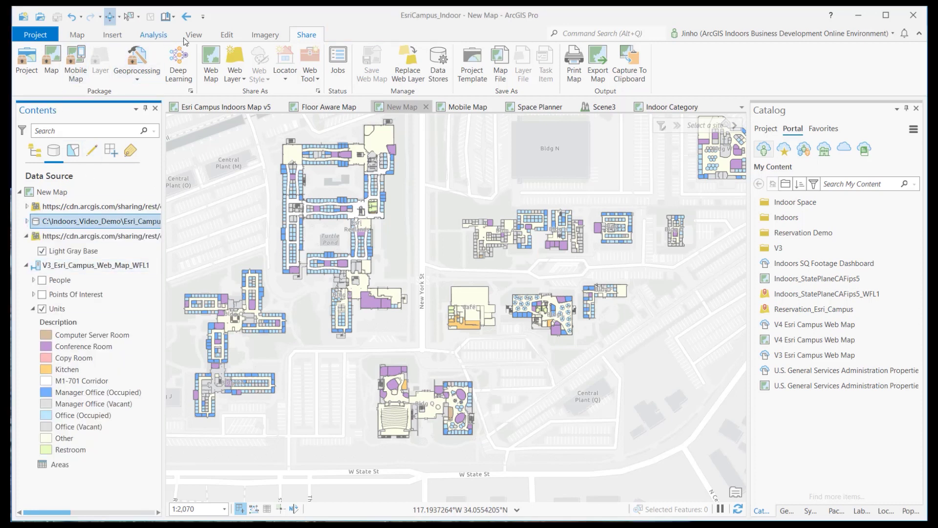
left_click(78, 66)
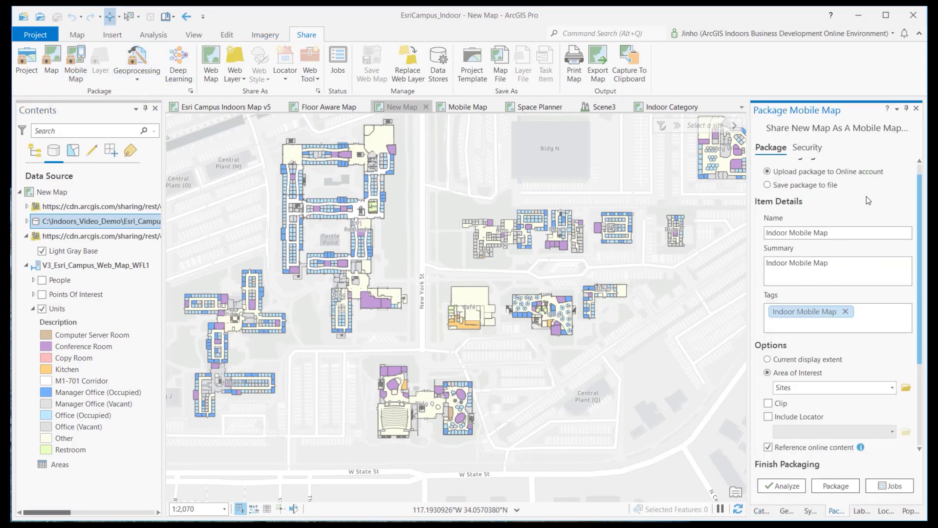
scroll(848, 188, "up", 1)
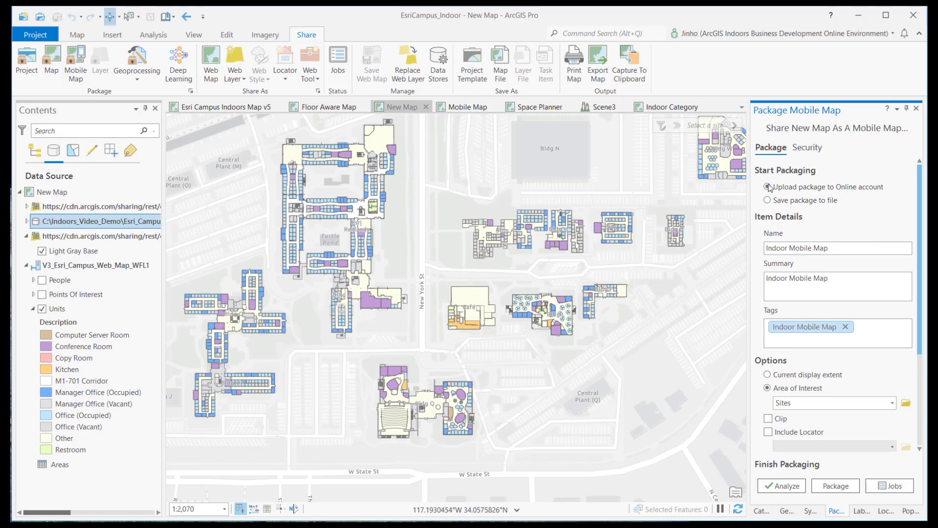
scroll(842, 192, "down", 2)
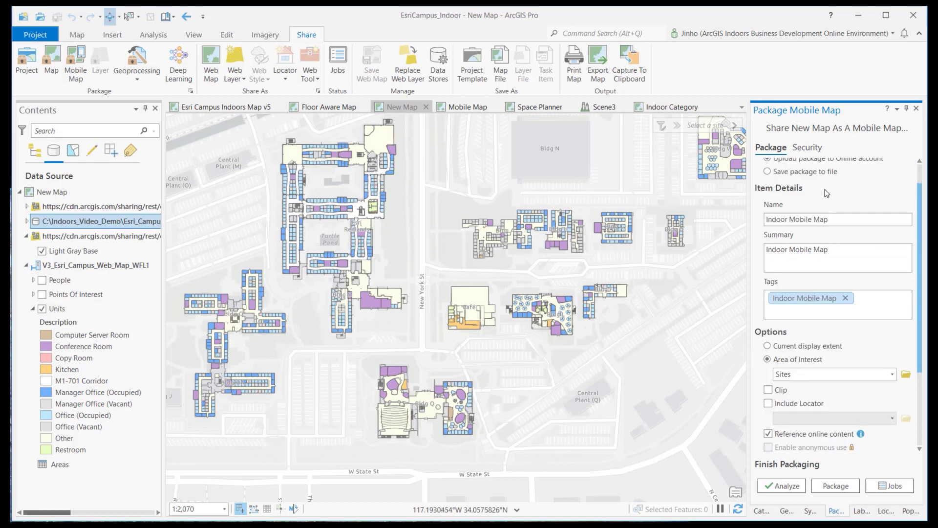
scroll(857, 224, "down", 2)
scroll(876, 226, "down", 2)
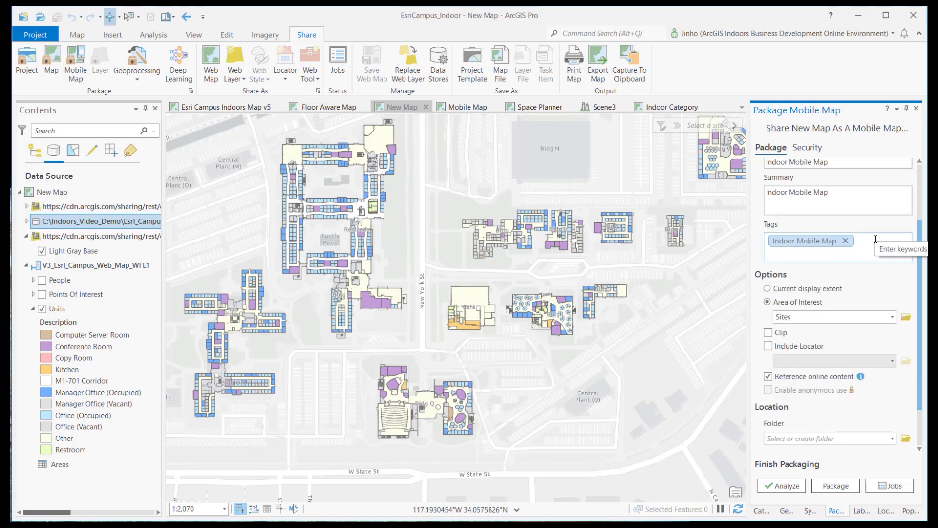
scroll(843, 288, "down", 2)
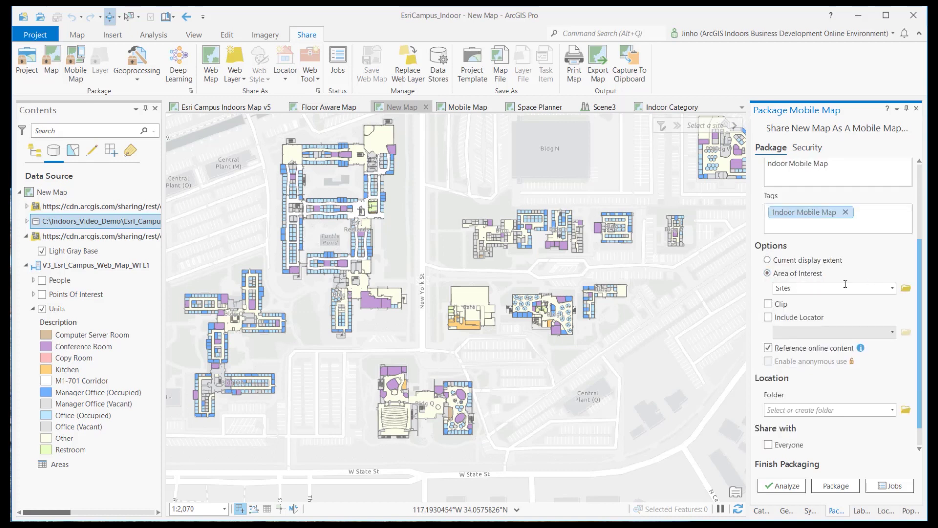
left_click(874, 218)
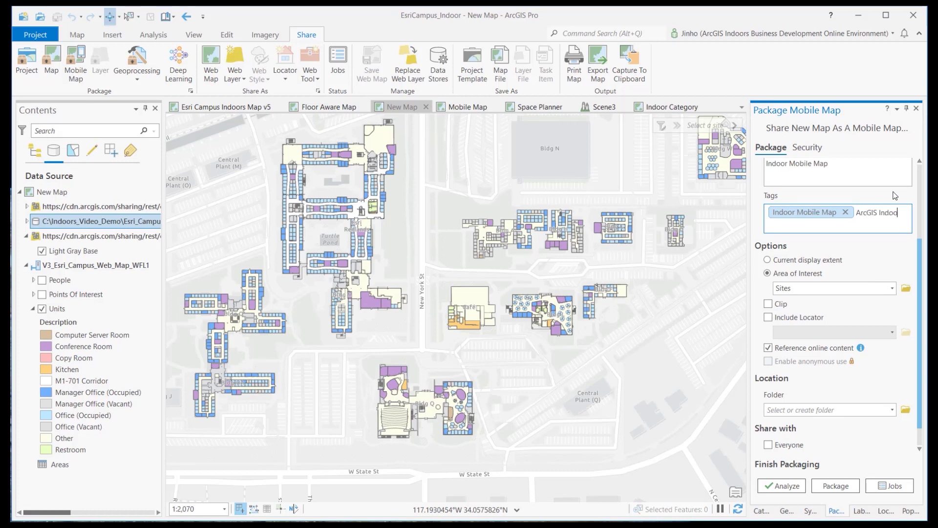
type("ArcGIS Indoors")
key("Return")
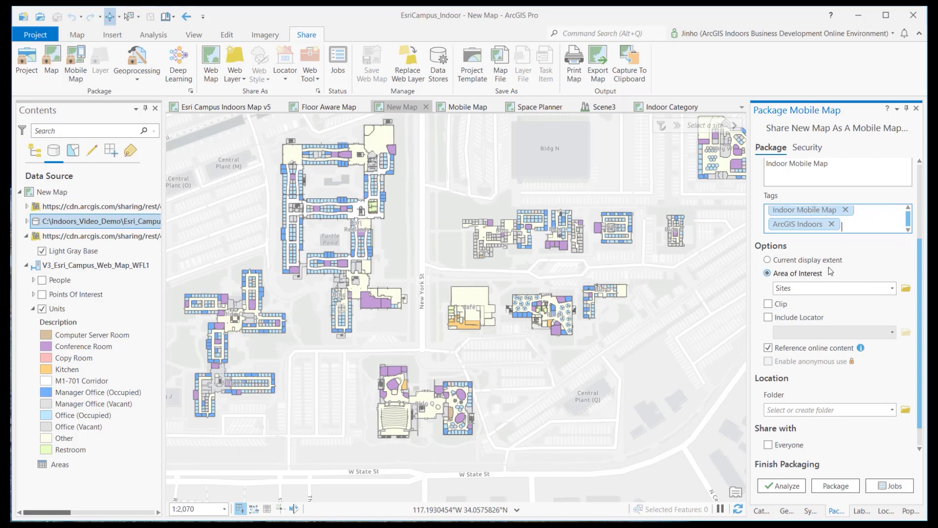
left_click(892, 289)
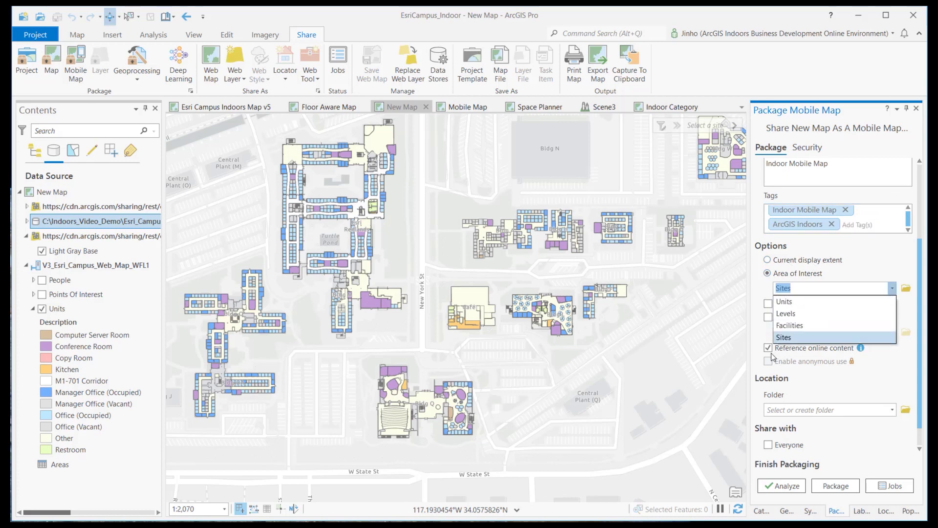
left_click(780, 339)
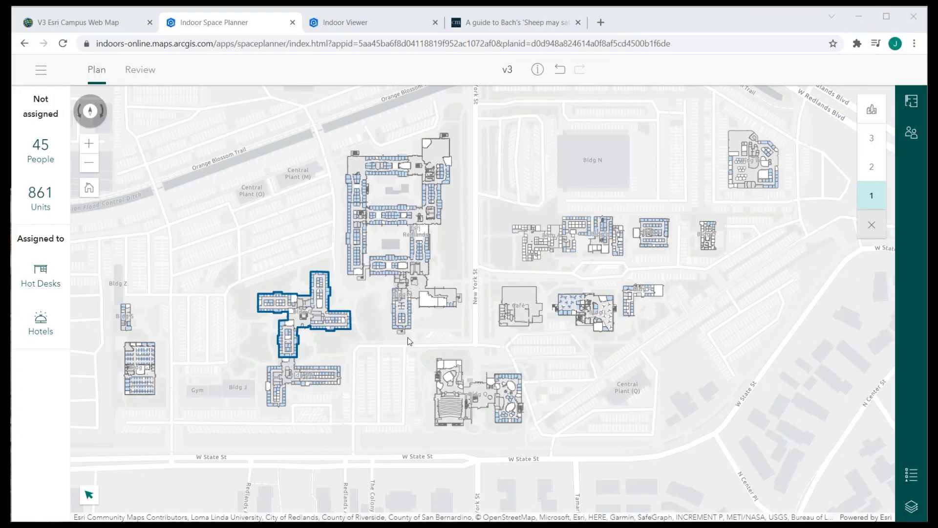
Pan the Space Planner campus map left and then right to reposition the buildings
left_click_drag(407, 337, 361, 337)
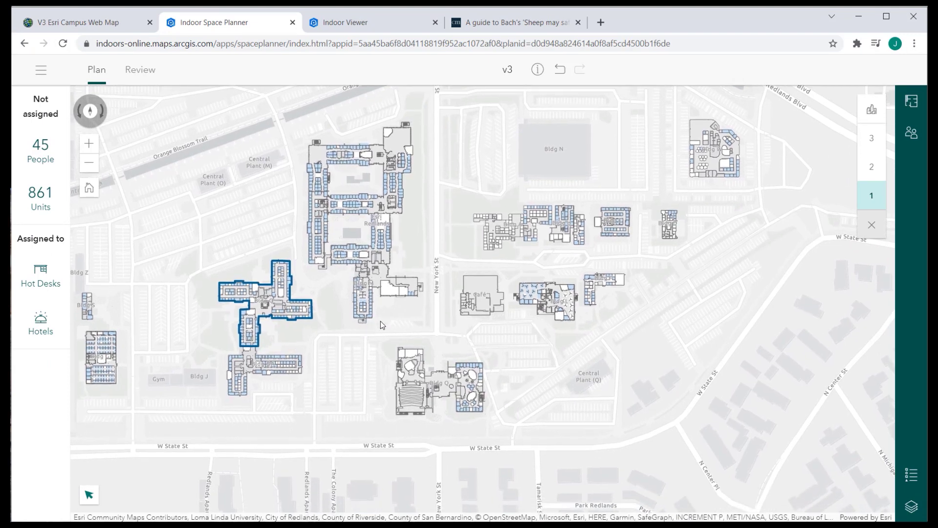
left_click_drag(385, 304, 416, 305)
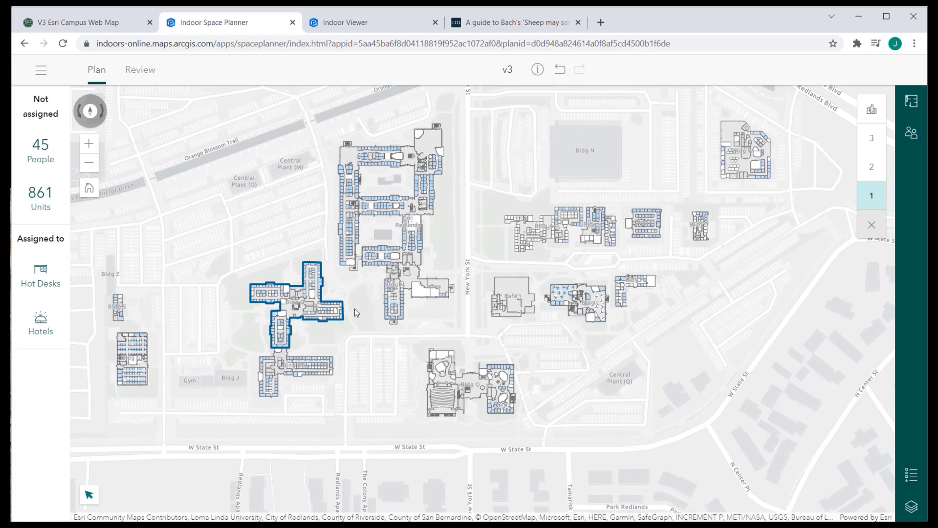
Add a hotel area named 'Temporary Office' from the Hotels list
left_click(41, 321)
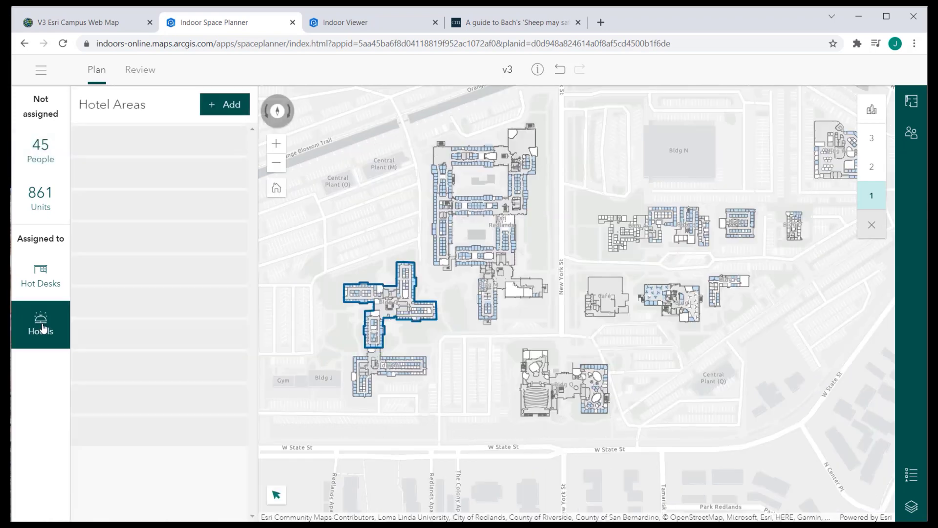
left_click(214, 104)
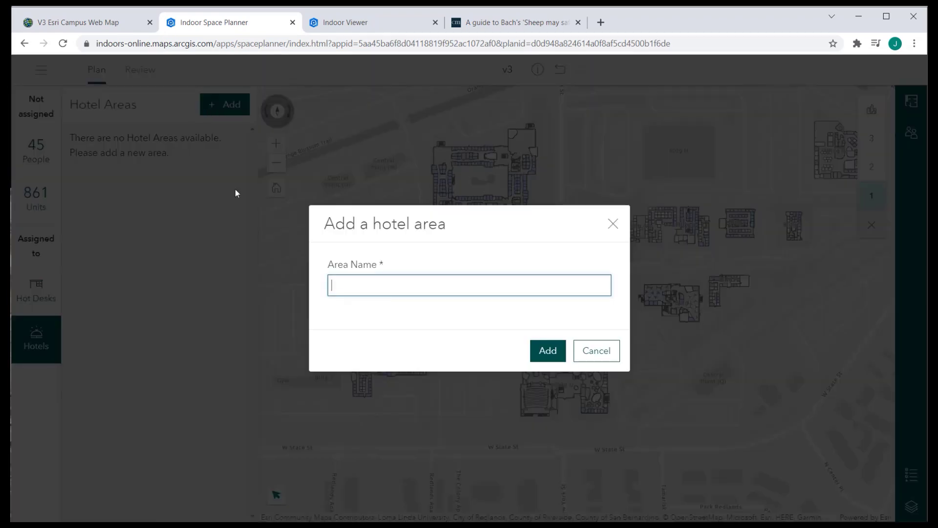
type("Temporary Office")
left_click(530, 346)
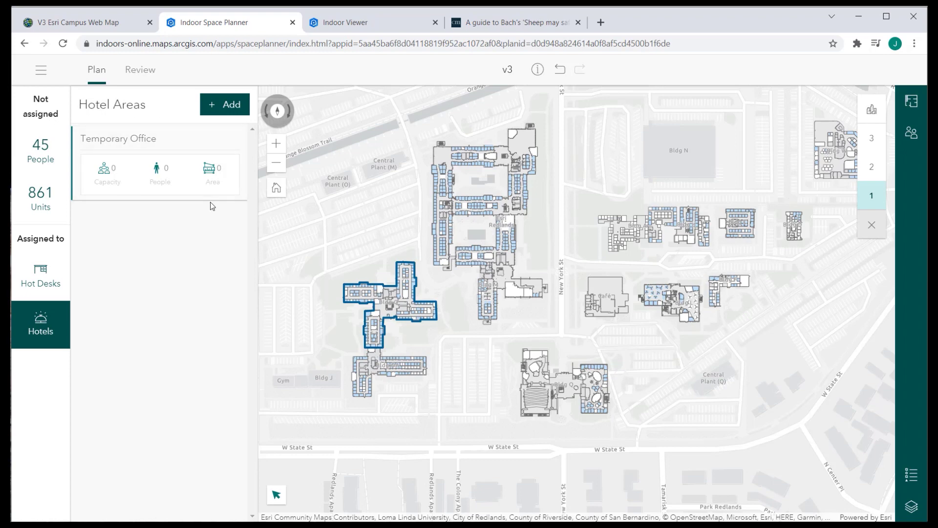
Zoom to Bldg L and rectangle-select its desk clusters, including the bottom-right cluster
left_click_drag(628, 346, 527, 324)
scroll(629, 291, "up", 2)
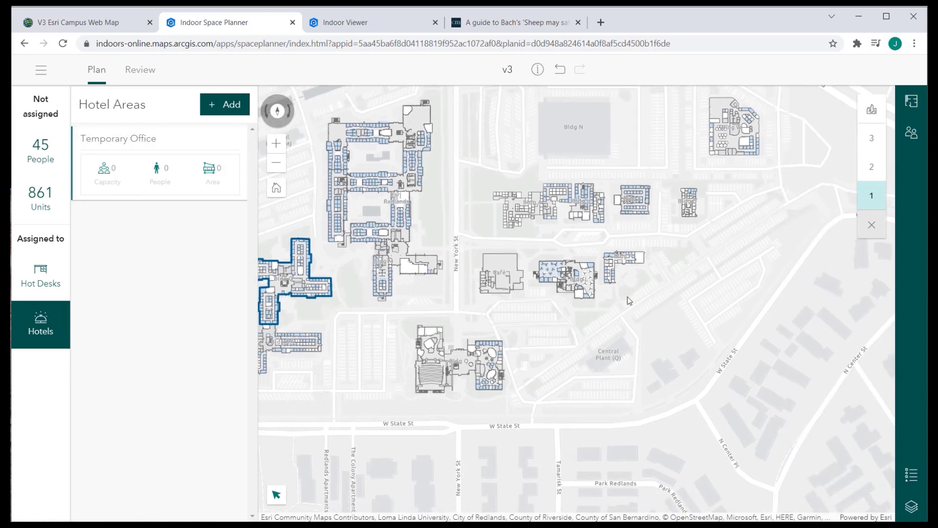
scroll(581, 263, "up", 6)
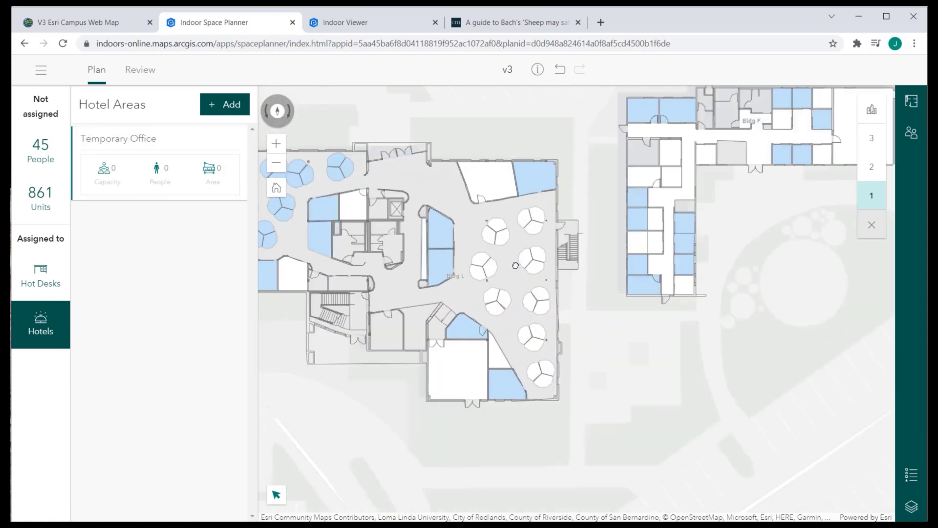
scroll(493, 389, "down", 2)
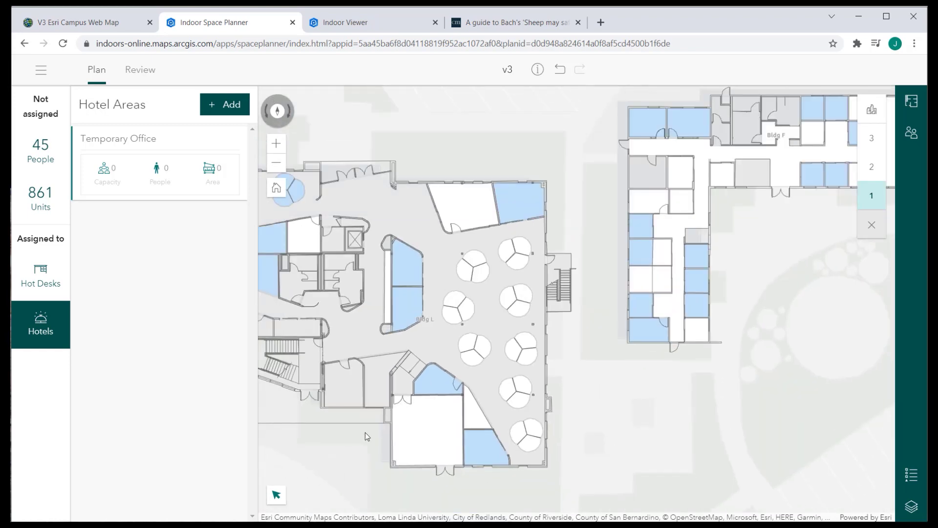
left_click_drag(327, 496, 332, 448)
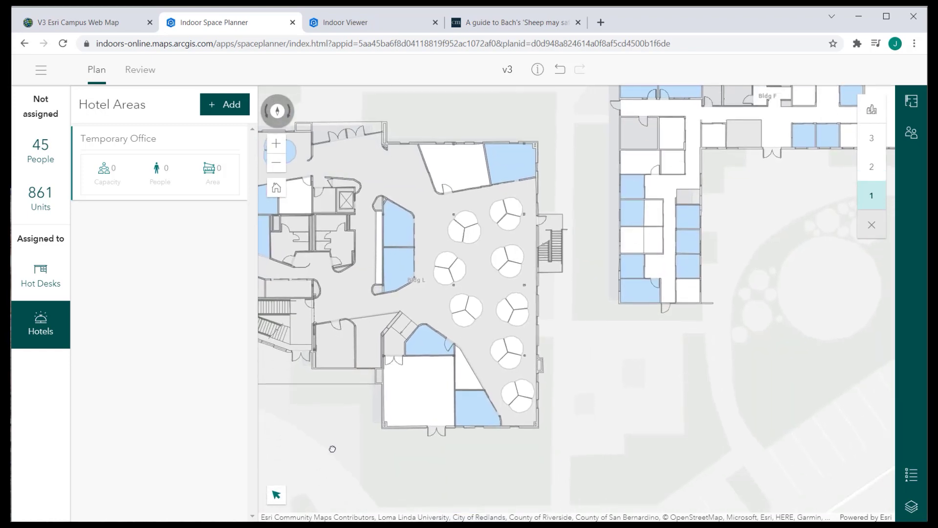
left_click(275, 495)
left_click(374, 486)
left_click_drag(452, 210, 522, 350)
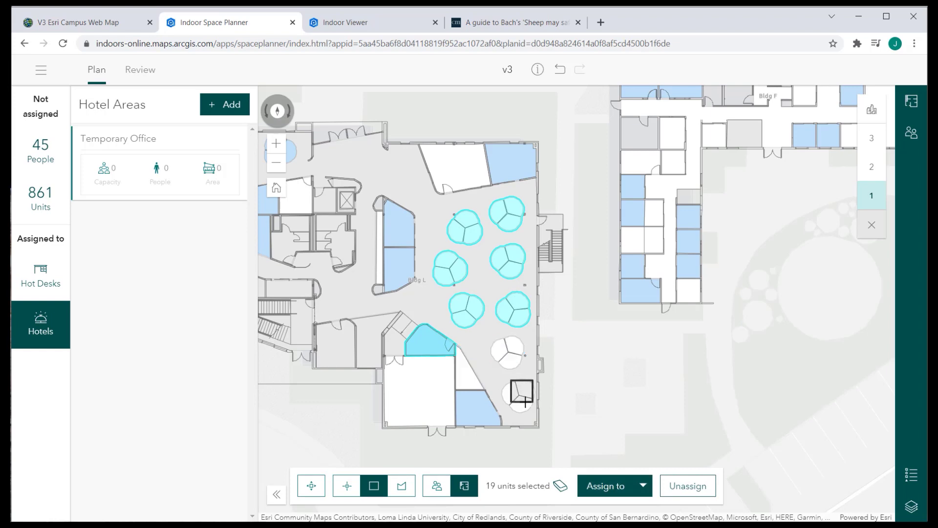
left_click_drag(485, 360, 542, 440)
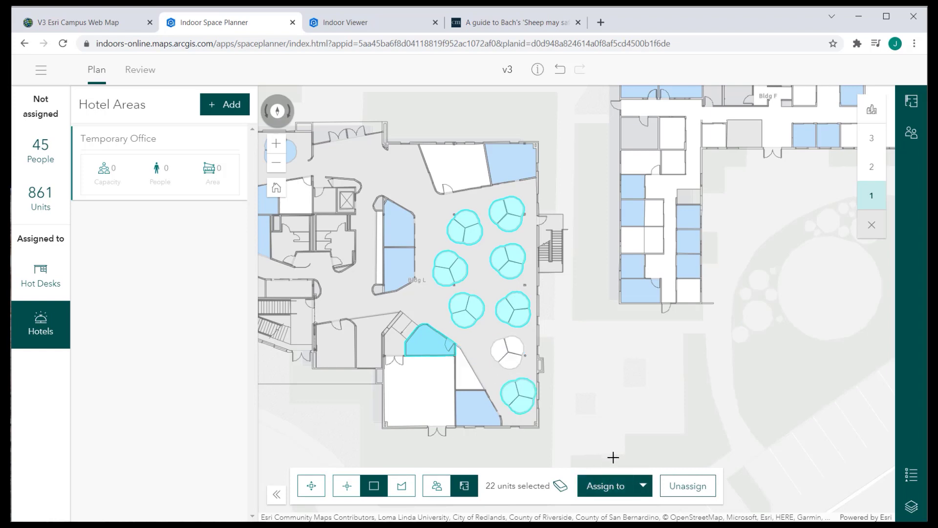
Assign the 22 selected units to the Temporary Office hotel area
left_click(642, 485)
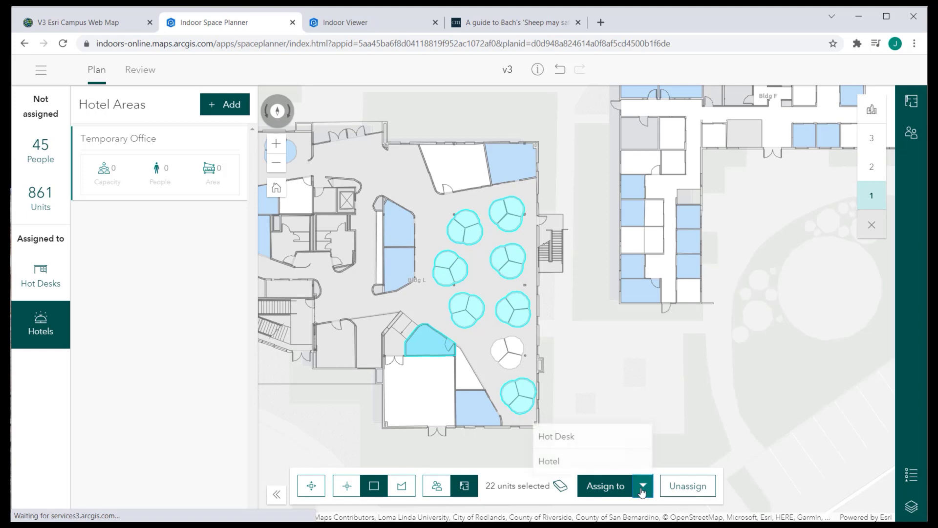
left_click(568, 461)
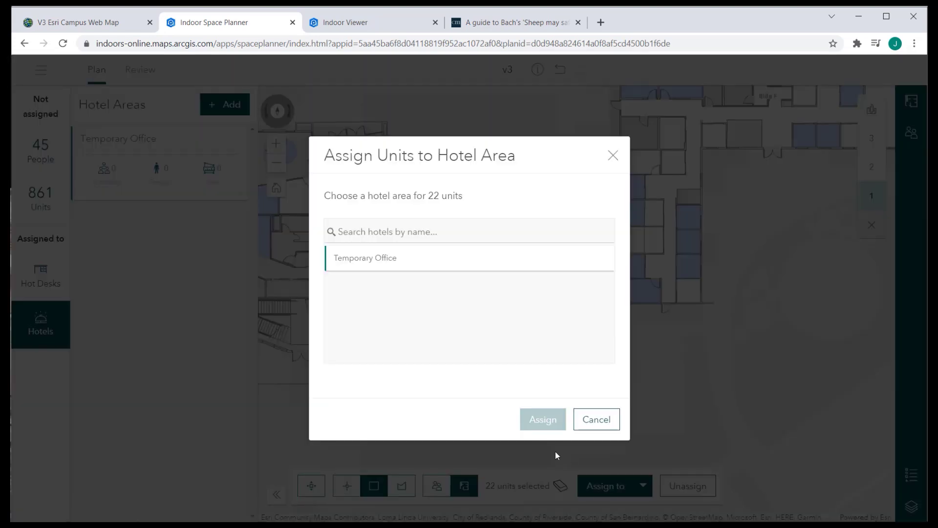
left_click(369, 264)
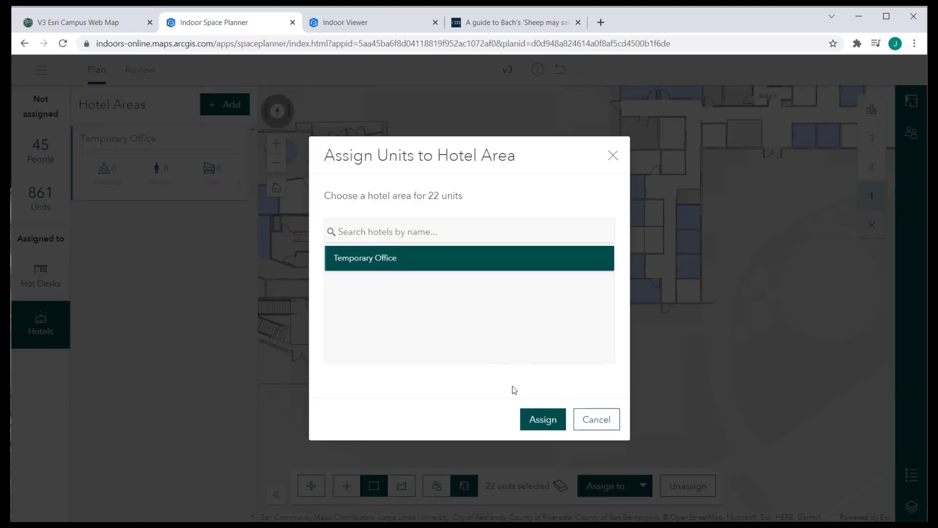
left_click(544, 422)
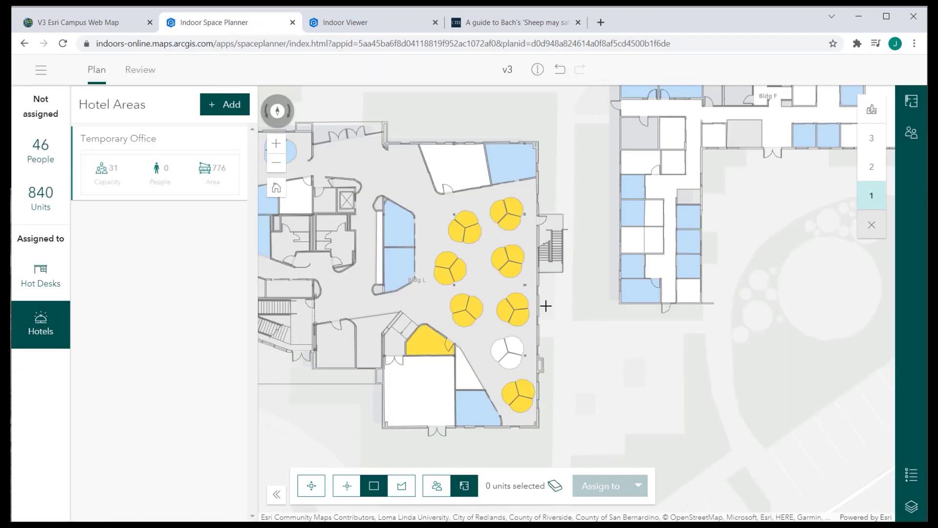
Remove the current occupant from office O1e010, leaving it unassigned
scroll(477, 272, "down", 5)
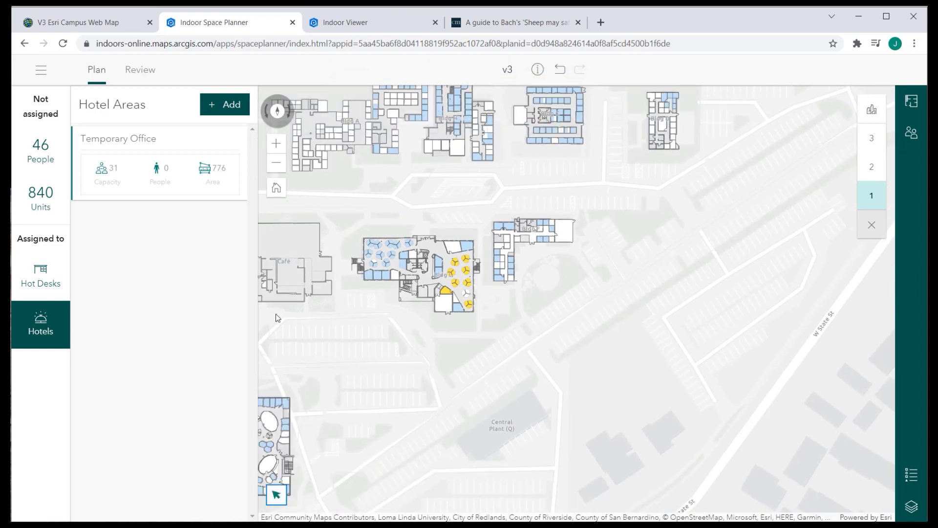
scroll(404, 385, "up", 5)
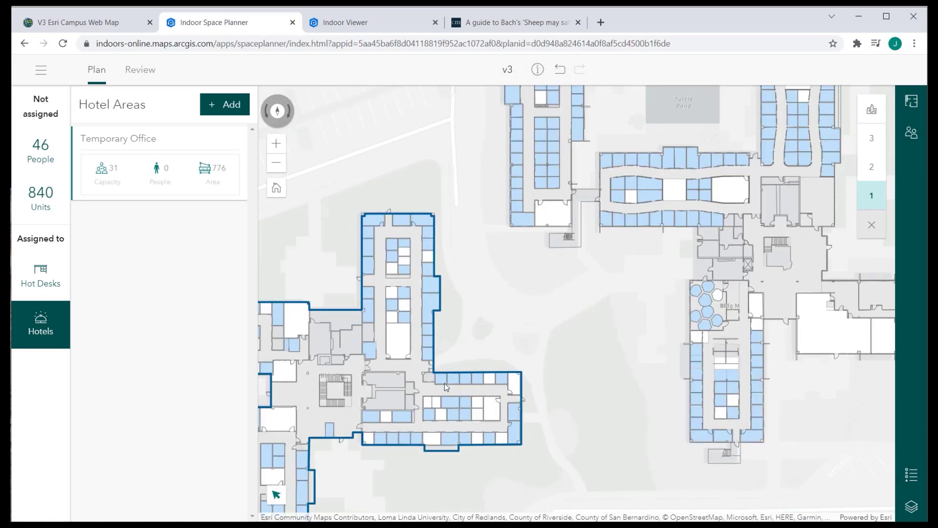
left_click(446, 386)
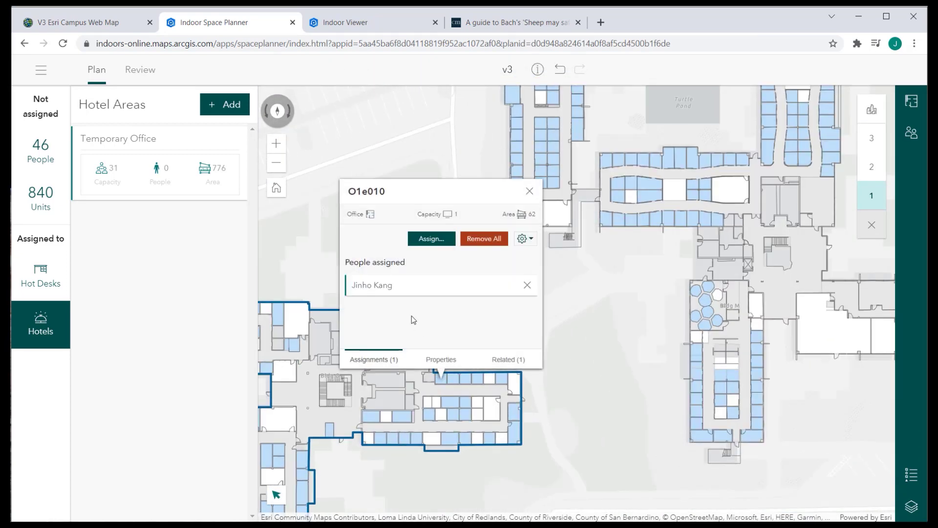
left_click(476, 241)
left_click(523, 335)
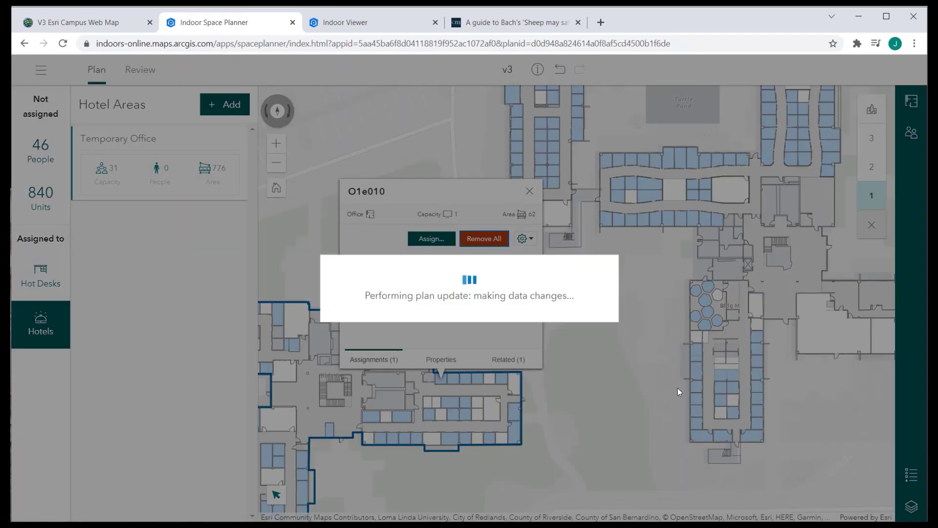
Assign the unassigned person to the Temporary Office hotel area
left_click(49, 156)
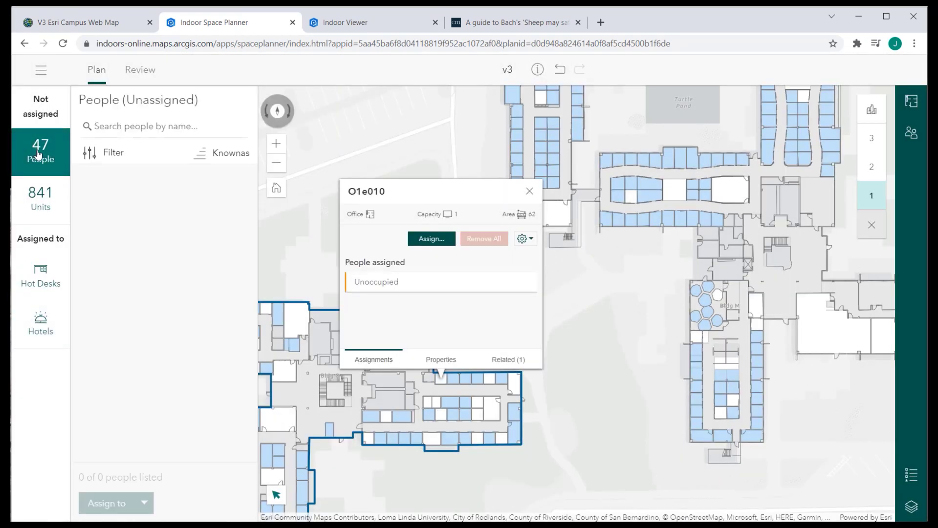
scroll(118, 302, "down", 15)
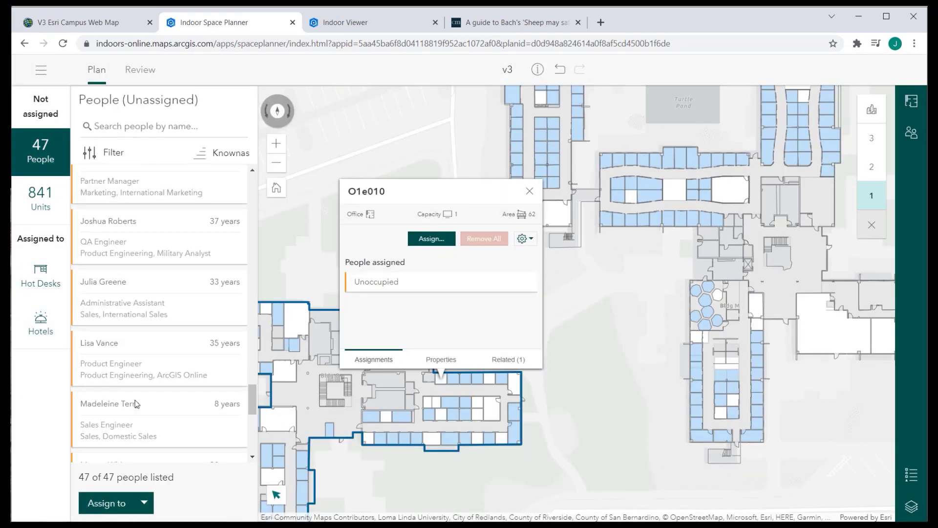
scroll(127, 290, "up", 3)
left_click(211, 369)
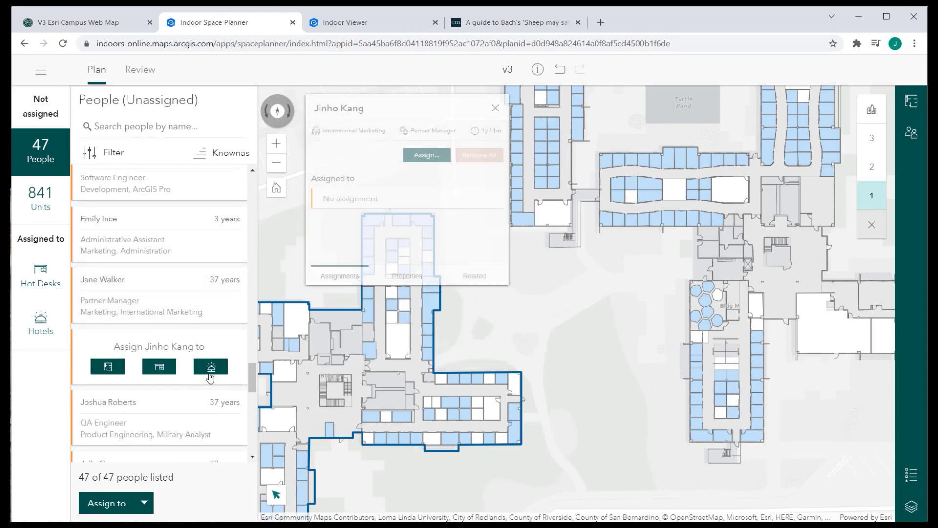
left_click(211, 369)
left_click(413, 266)
left_click(543, 418)
left_click(535, 364)
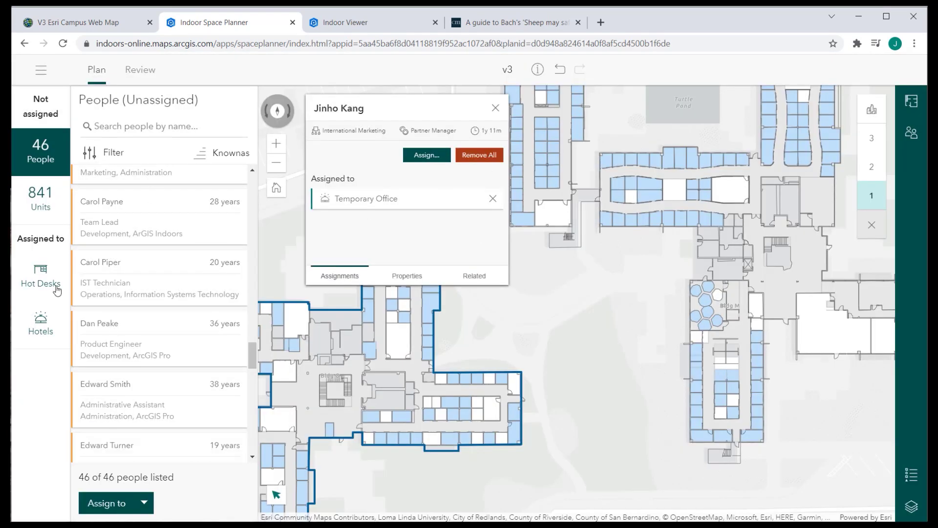
Open the Temporary Office hotel area details, which now hold 22 units
left_click(60, 326)
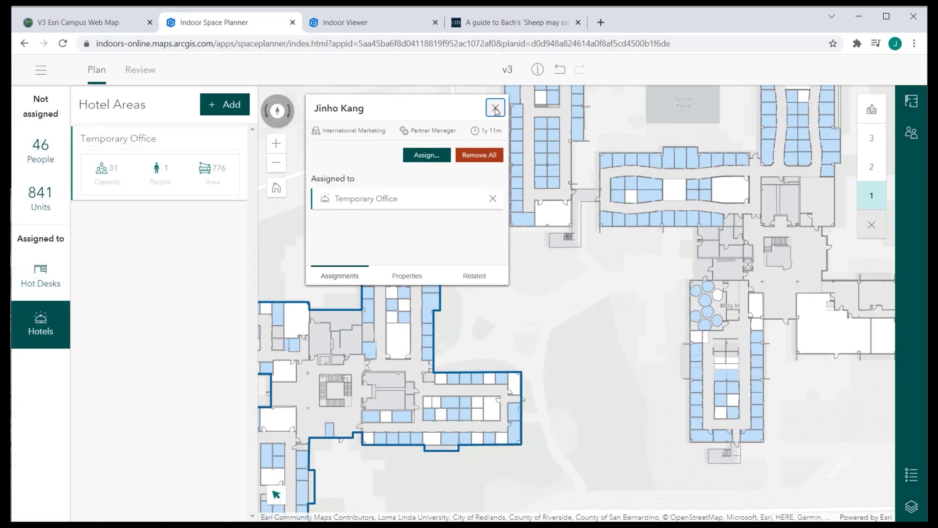
left_click(496, 108)
left_click(175, 181)
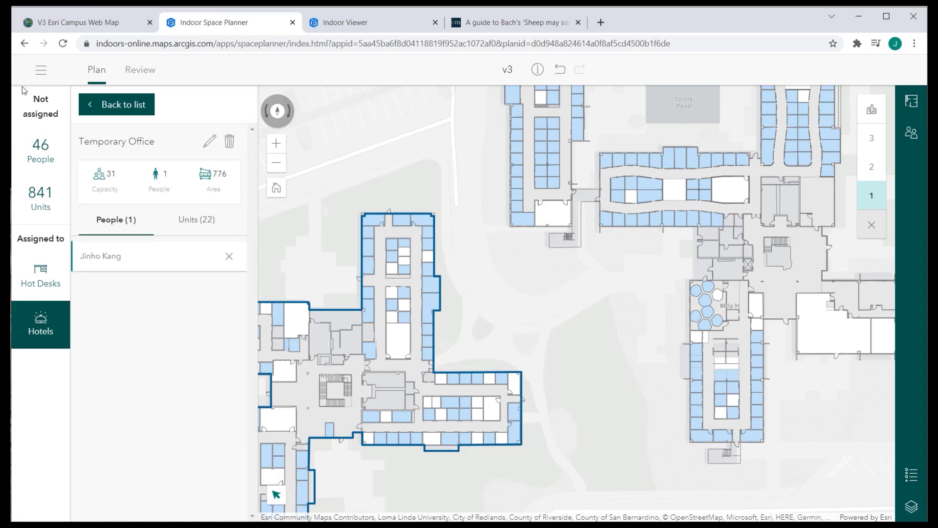
Merge the v3 plan's assignment changes from the planner's main menu
left_click(40, 73)
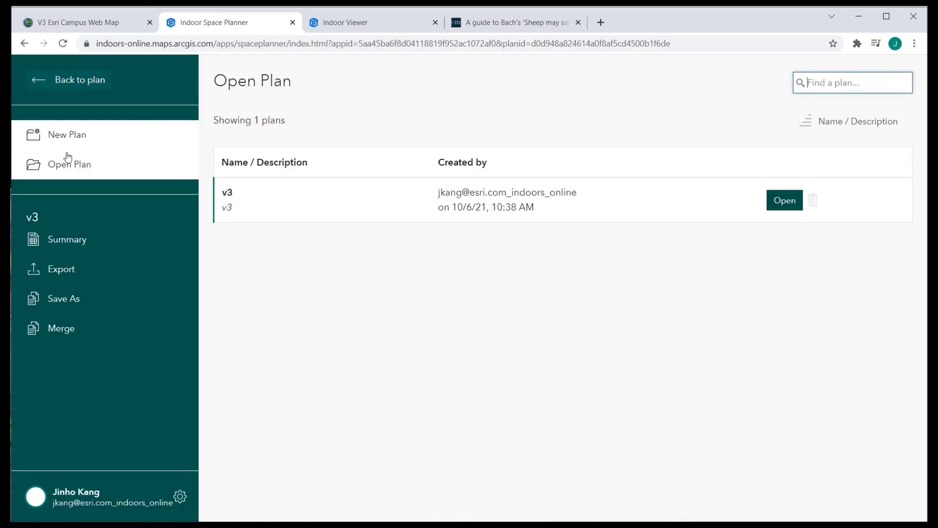
left_click(58, 332)
left_click(246, 168)
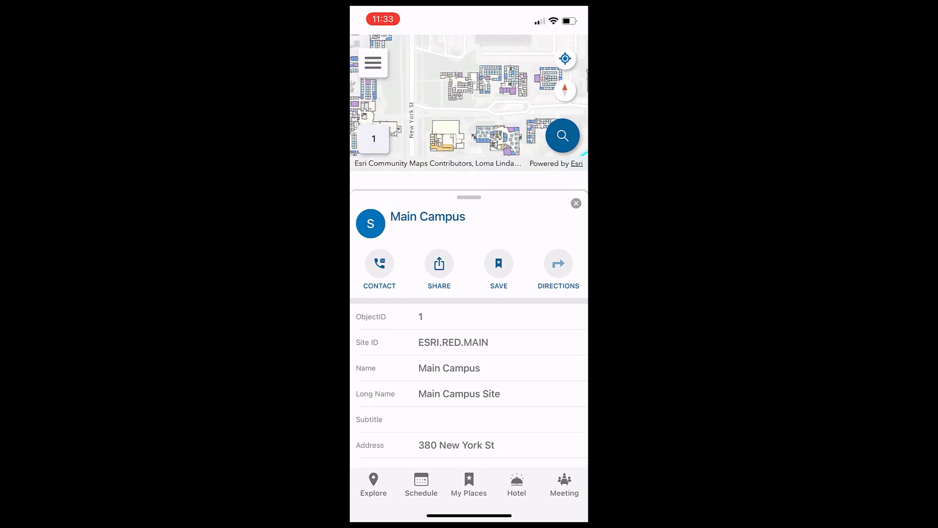
Book Temporary Office cubicle L1e022 all day on Oct 16 in the mobile app
left_click(516, 484)
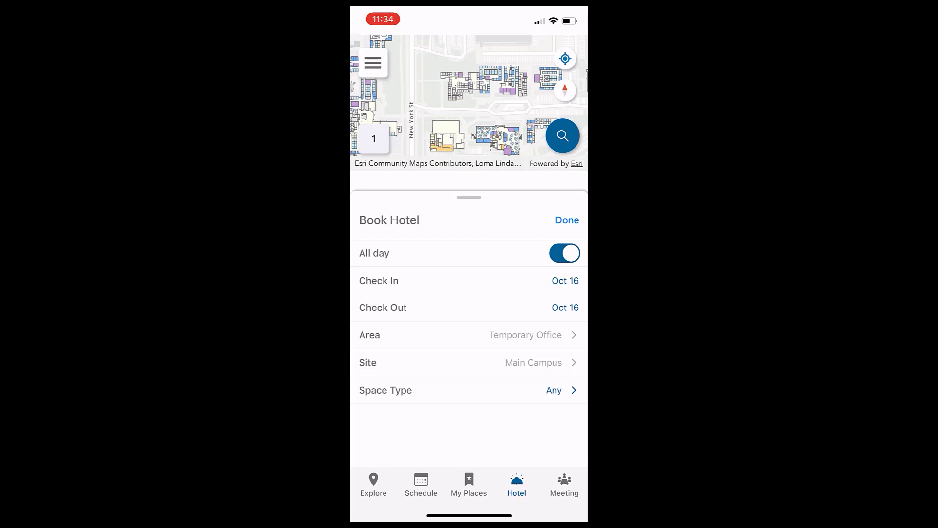
left_click(567, 219)
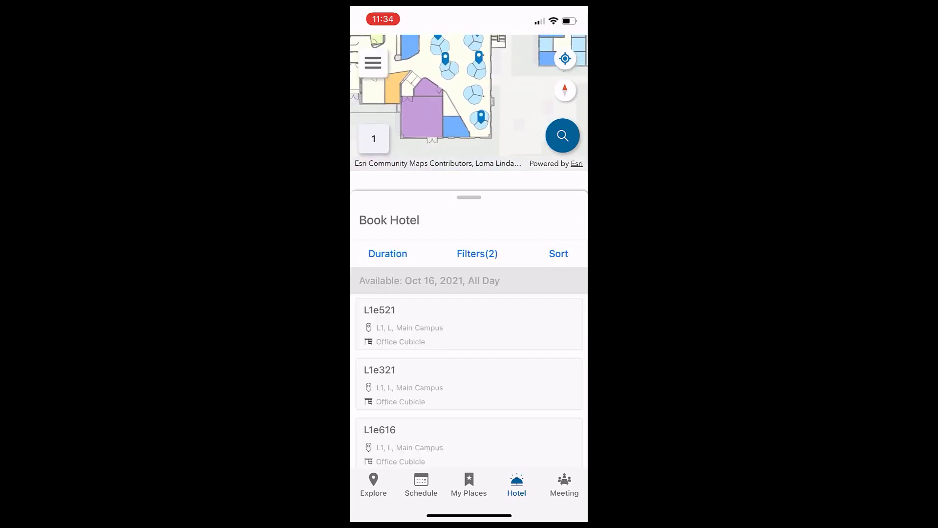
left_click(493, 97)
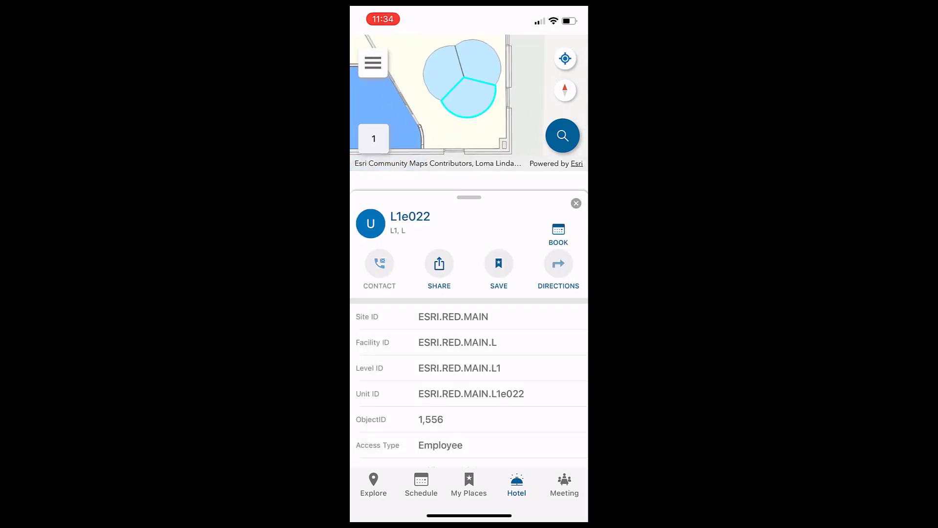
left_click(559, 234)
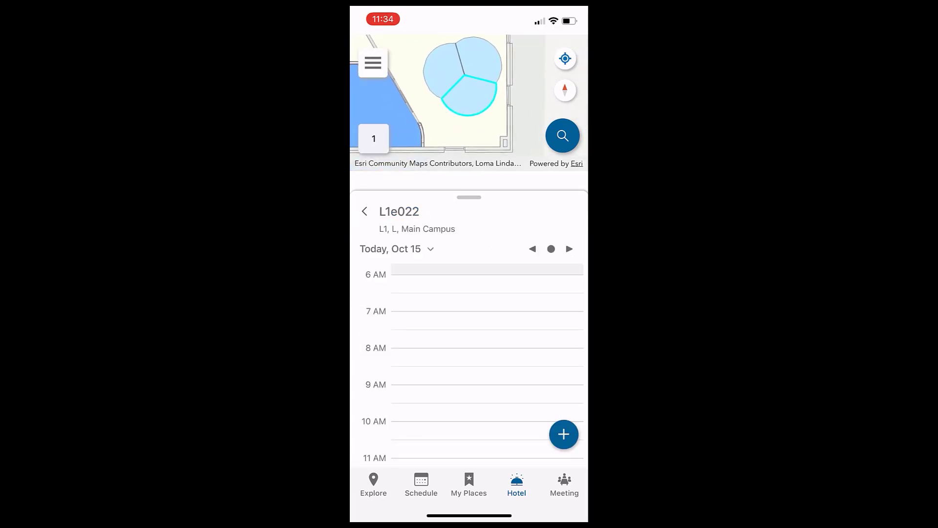
left_click(561, 238)
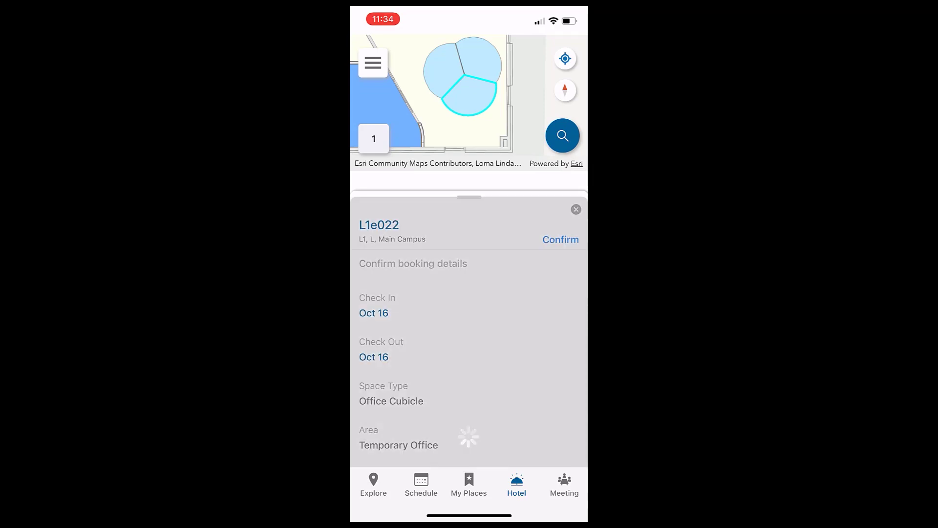
left_click(468, 302)
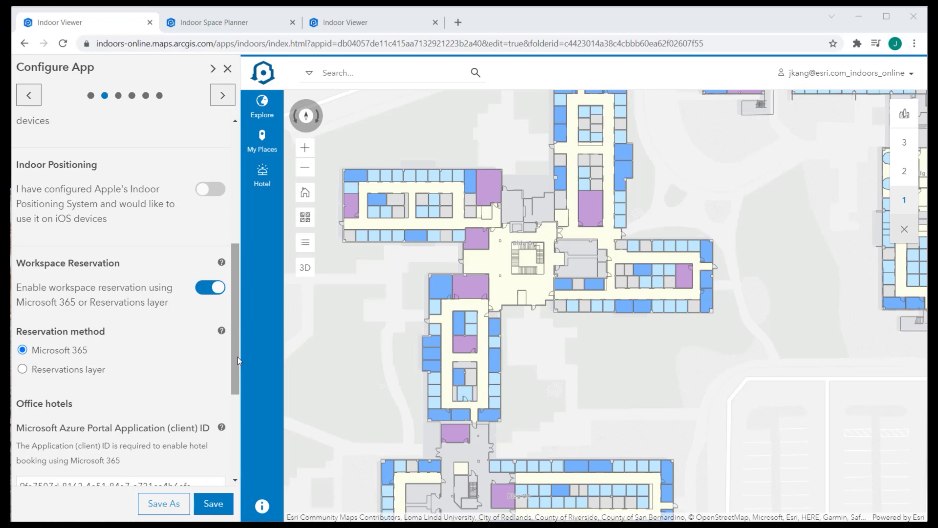
List Temporary Office hotel desks free all day on 10/15/21, keeping today's check-in date
left_click_drag(237, 357, 239, 347)
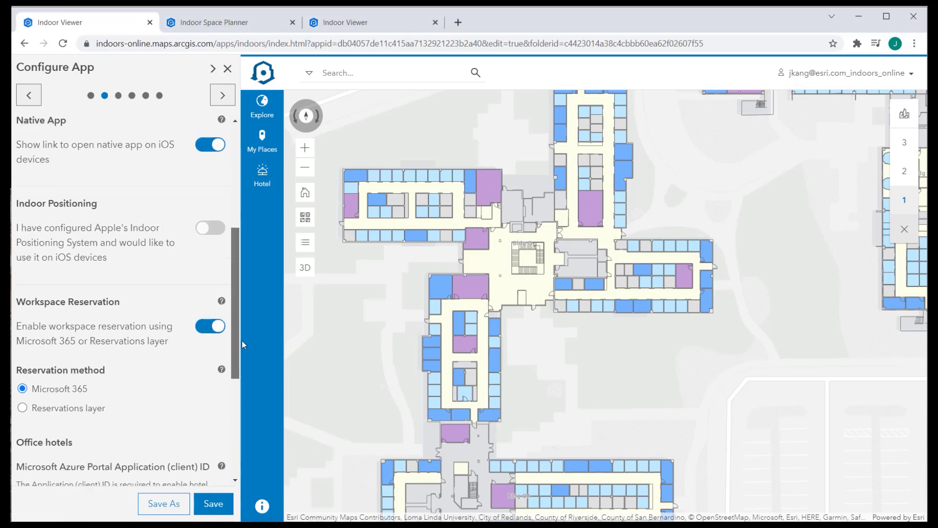
left_click_drag(242, 345, 245, 316)
left_click(262, 175)
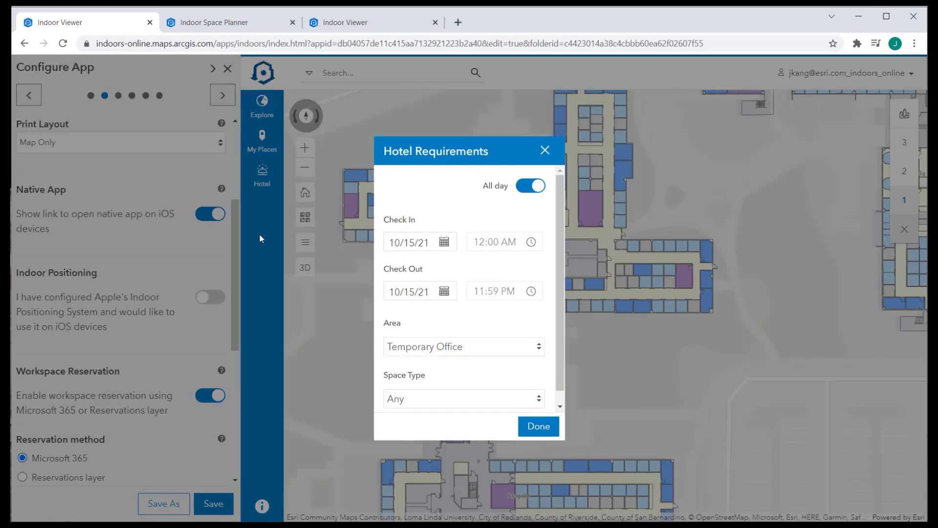
scroll(516, 269, "down", 1)
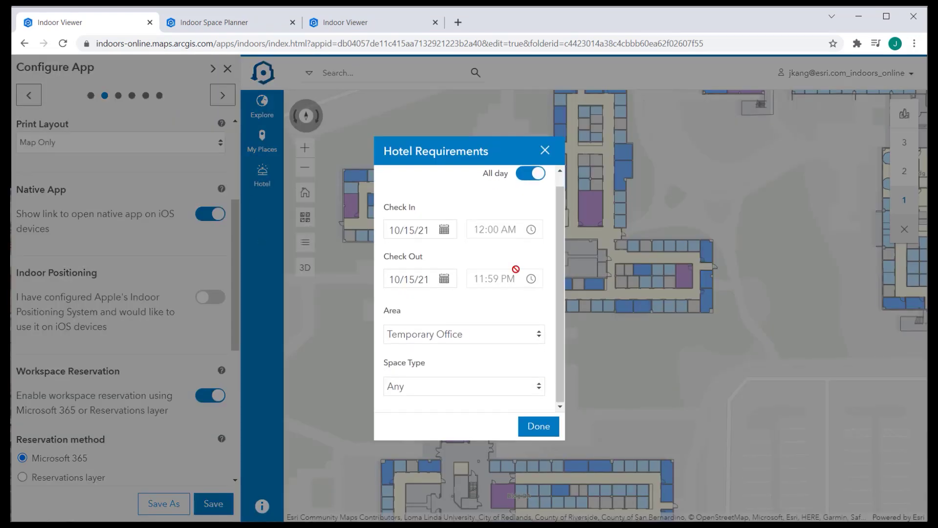
left_click(444, 230)
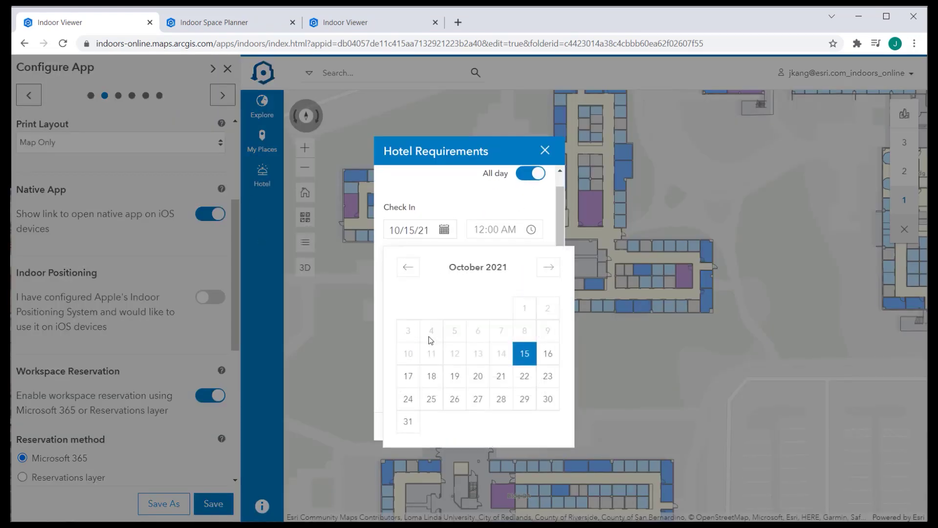
left_click(545, 208)
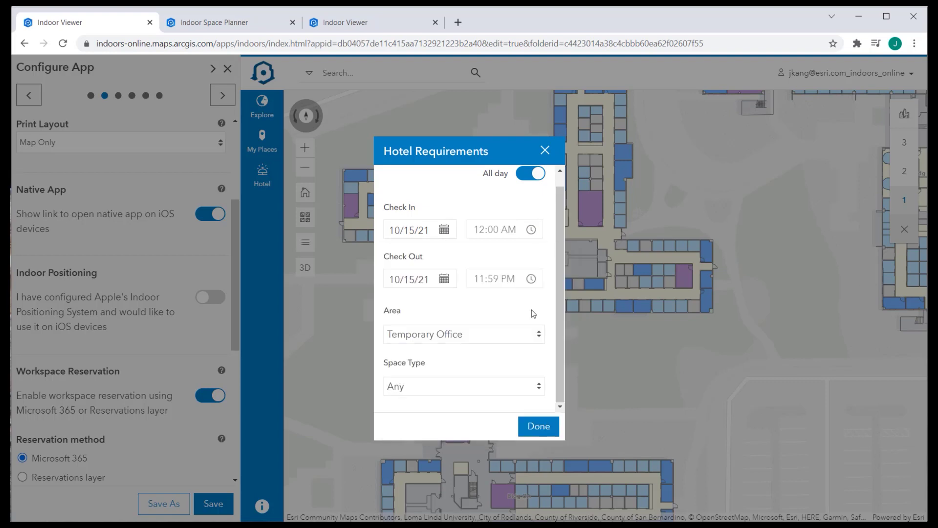
left_click(526, 428)
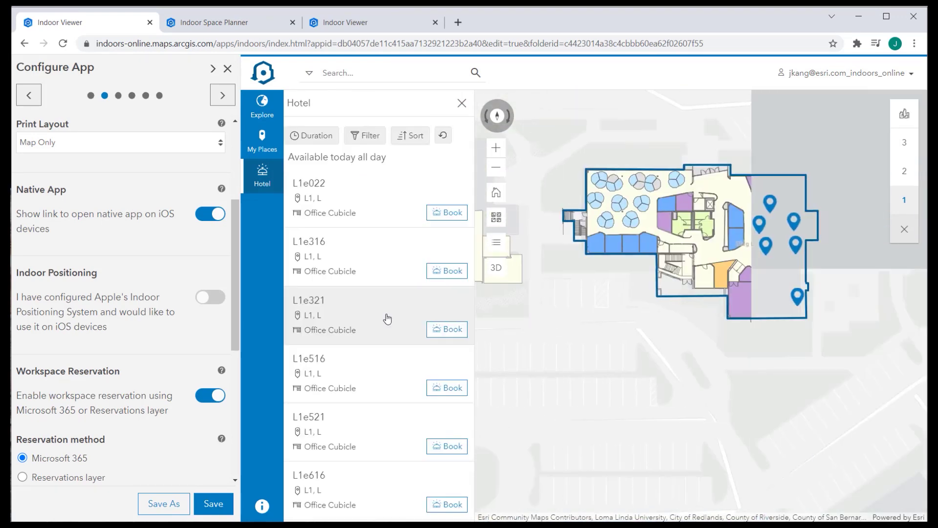
Request an all-day 10/15/21 booking of cubicle L1e321 from its map pin
scroll(729, 300, "up", 2)
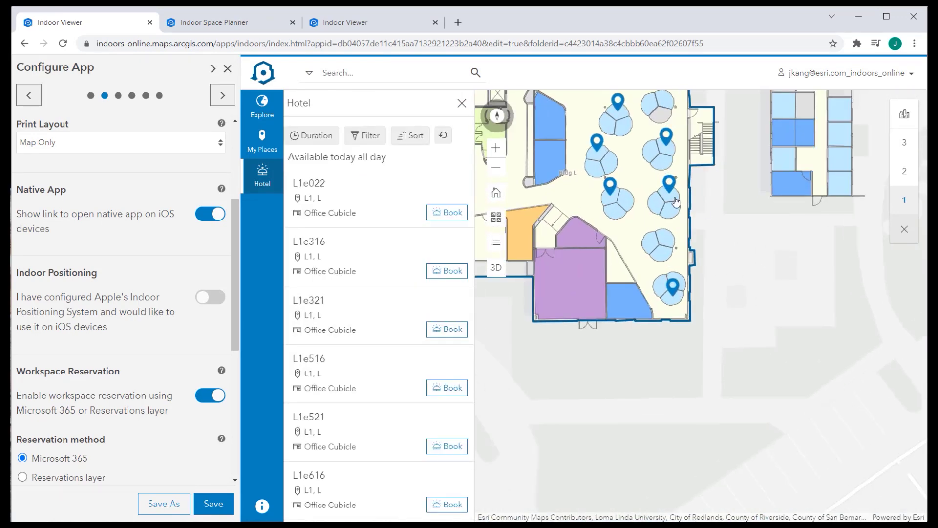
left_click(669, 200)
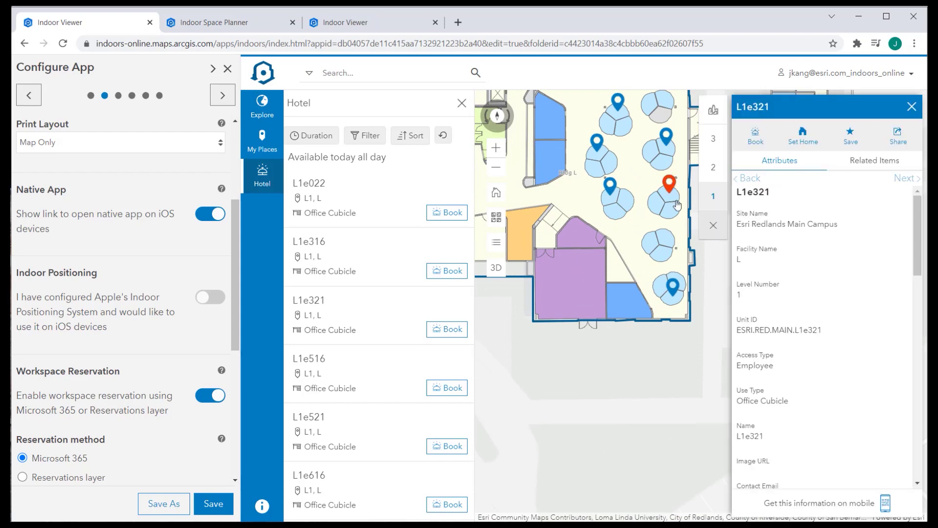
left_click(756, 136)
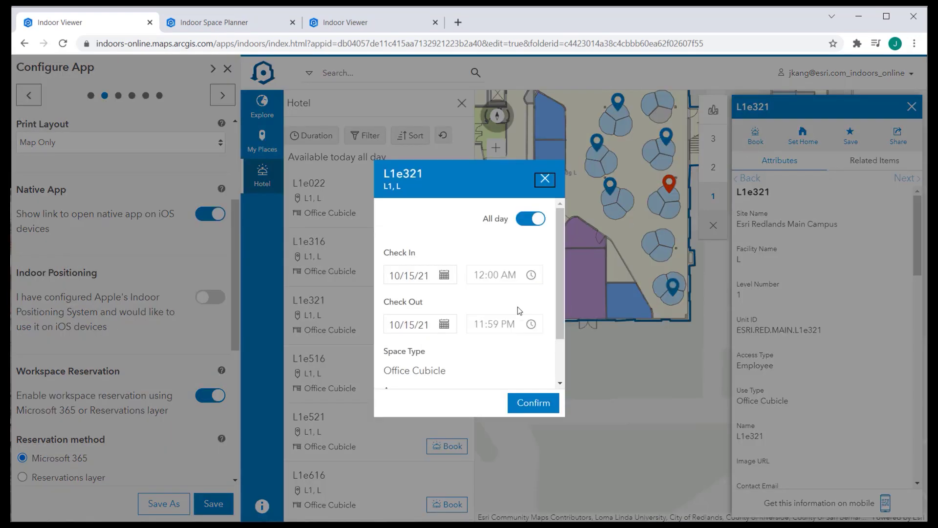
scroll(500, 315, "down", 2)
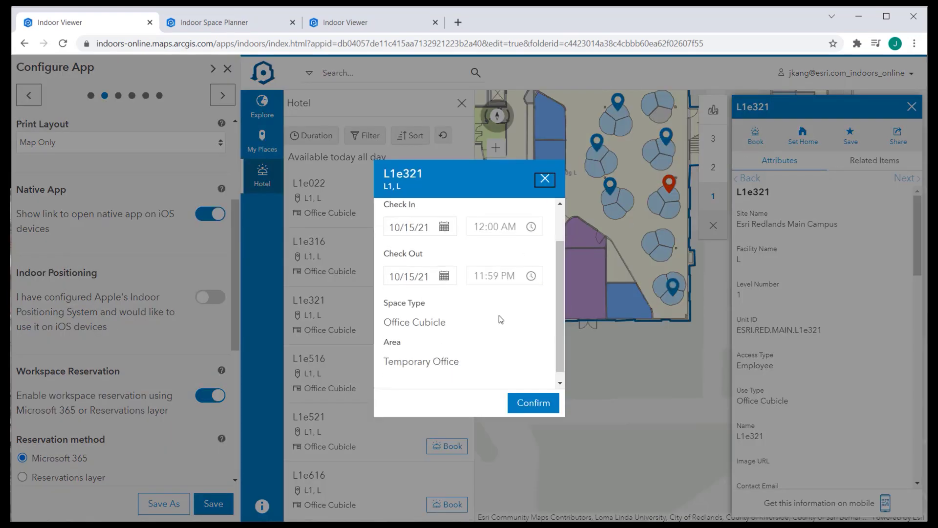
left_click(521, 403)
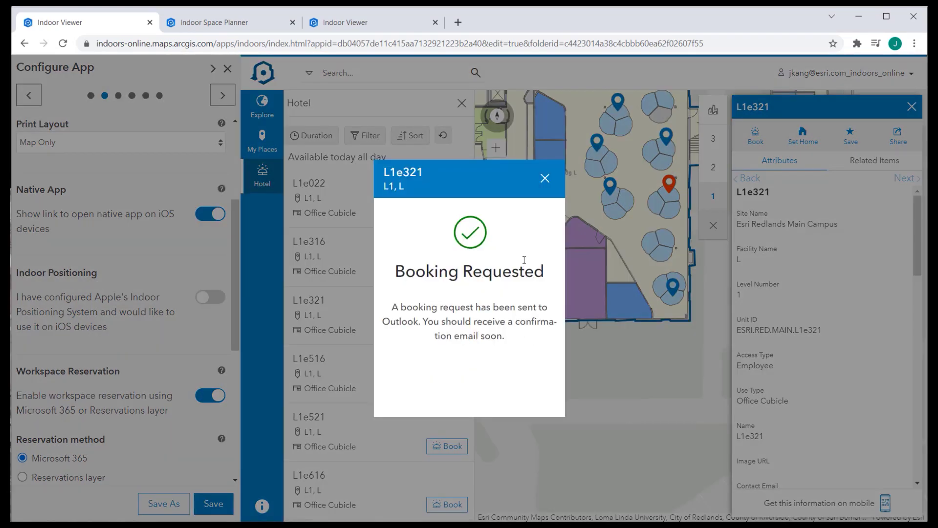
left_click(544, 178)
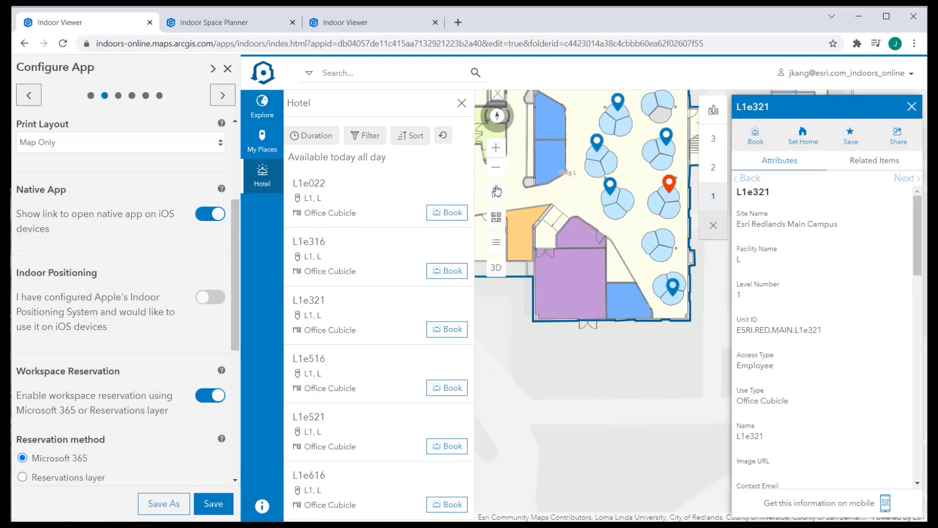